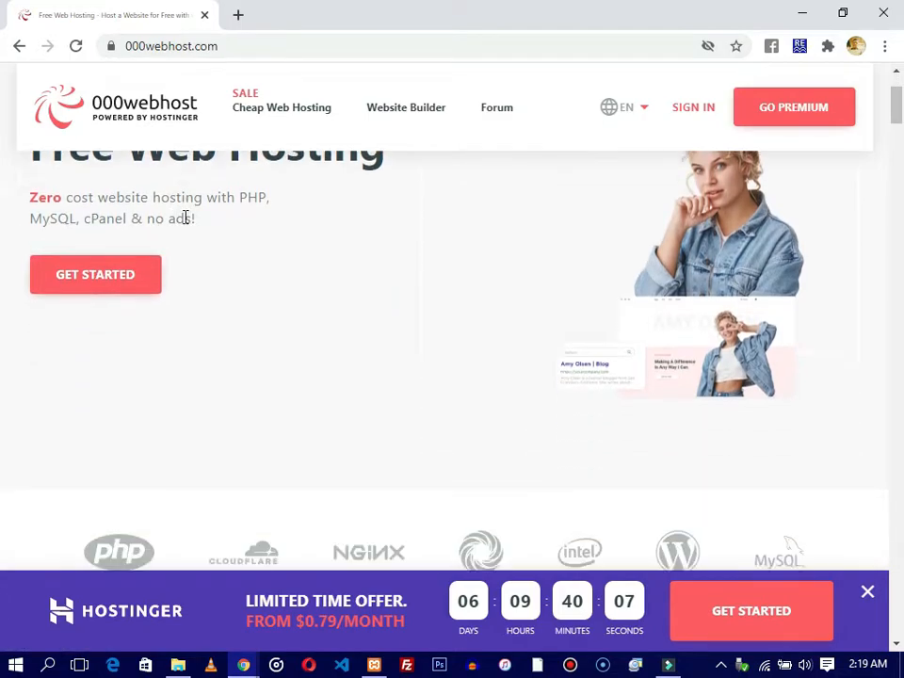
Step: Scroll the 000webhost homepage to the pricing cards showing the $0.00 Free Web Hosting plan
scroll(185, 224, down, 2)
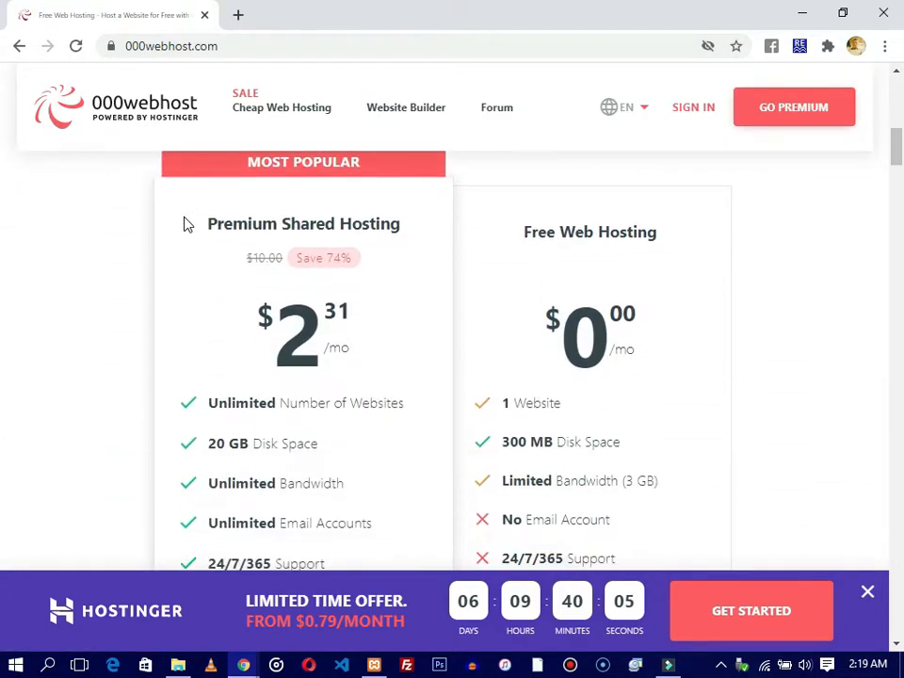
scroll(188, 224, down, 2)
scroll(286, 267, down, 3)
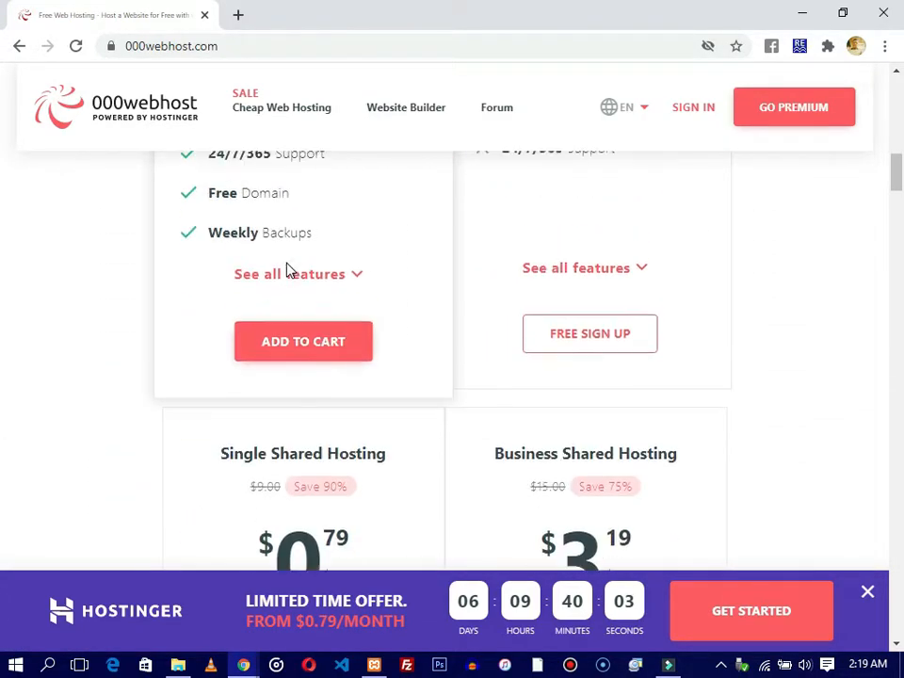
scroll(287, 268, up, 4)
scroll(306, 270, down, 6)
scroll(306, 270, down, 1)
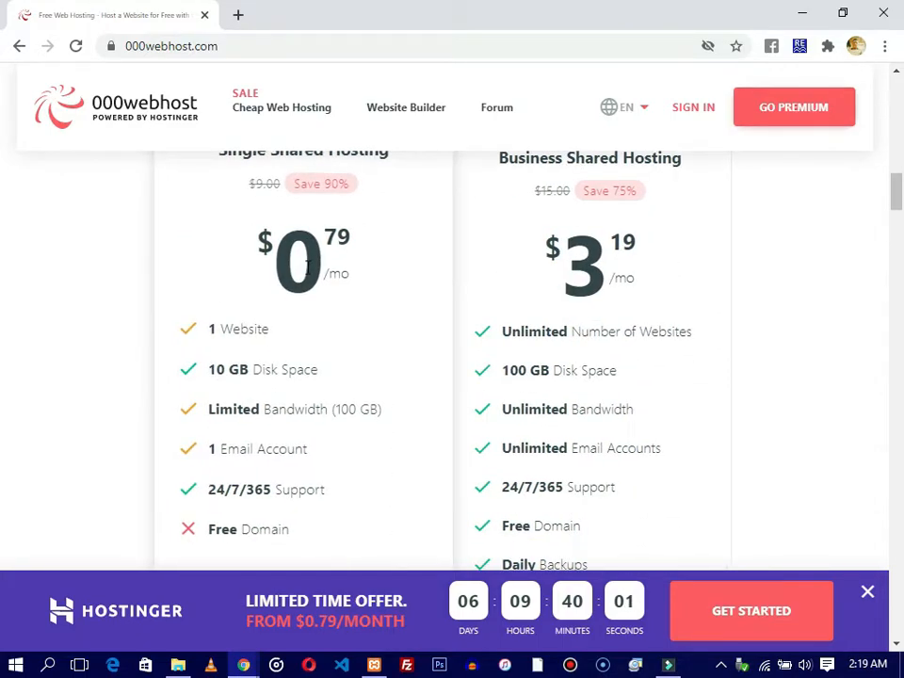
scroll(576, 307, up, 3)
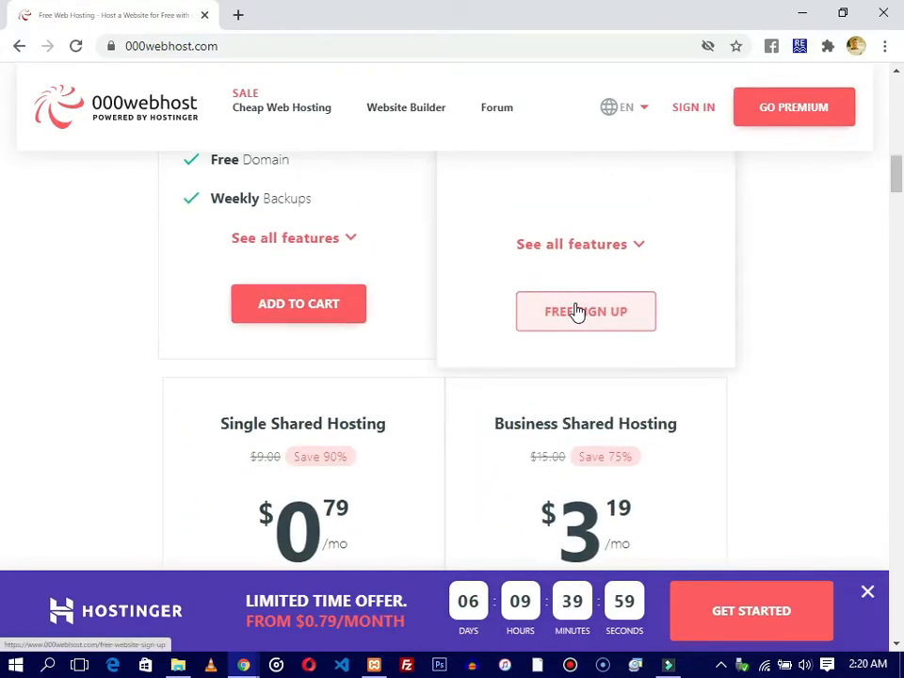
scroll(578, 311, up, 5)
scroll(568, 224, down, 3)
scroll(568, 224, down, 3)
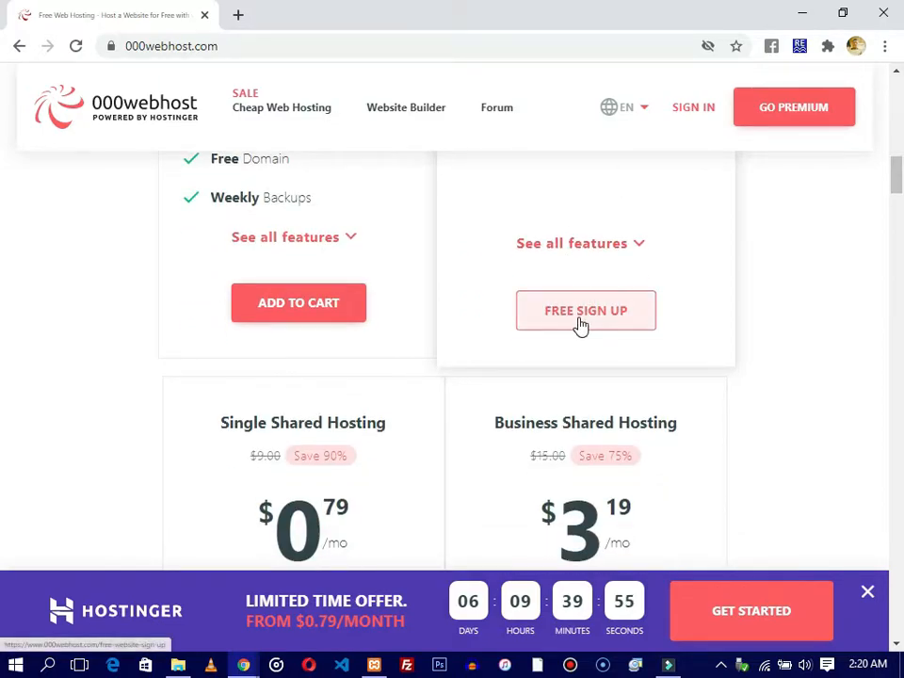
Step: Start the free sign-up and enter the account's Gmail address in the Email field
click(579, 325)
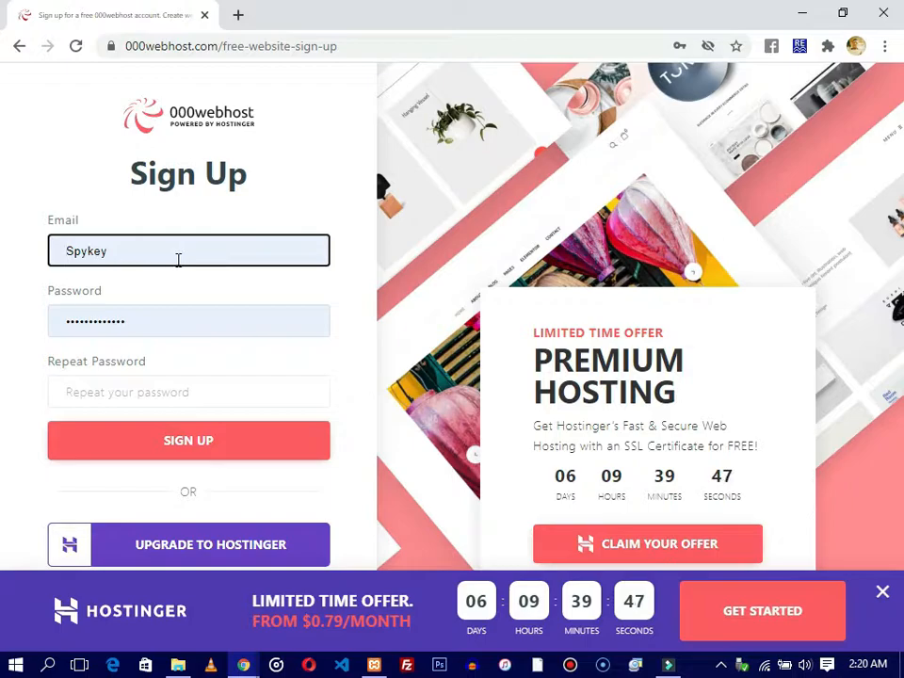
double_click(176, 258)
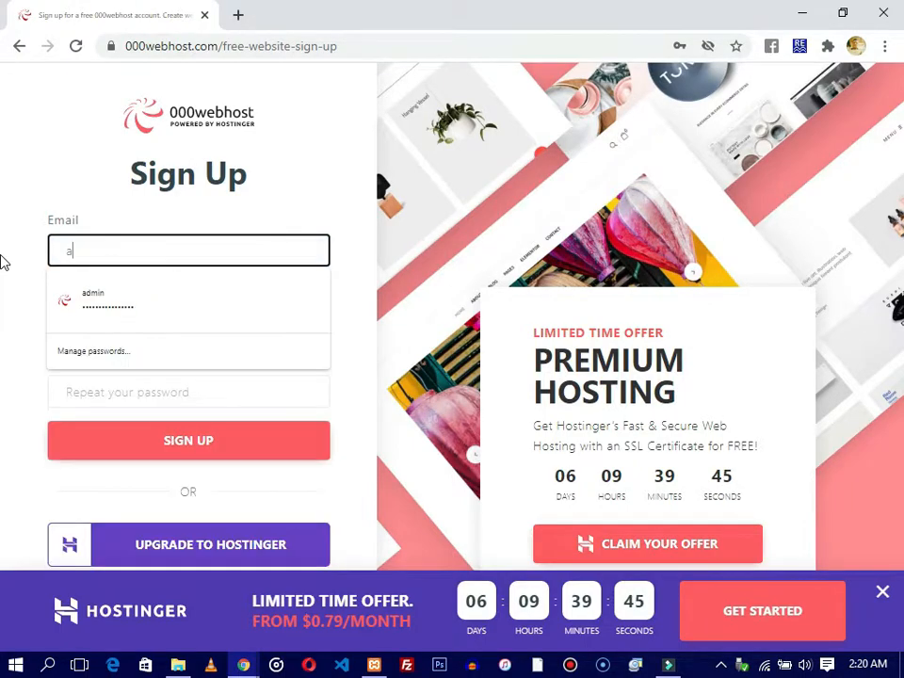
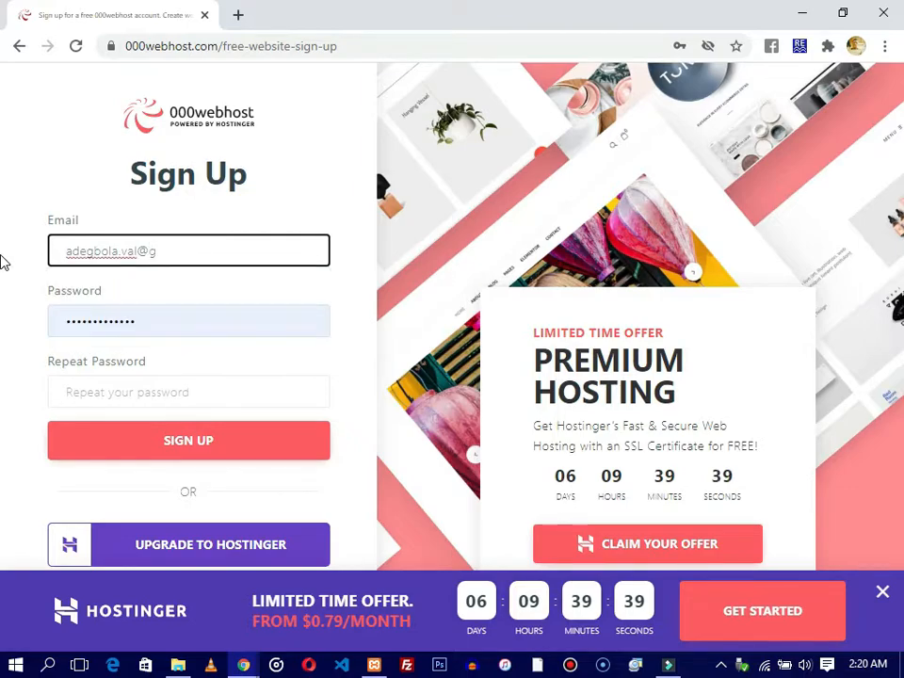
Step: Enter the account password in both password fields and submit the sign-up form
drag(176, 321, 28, 329)
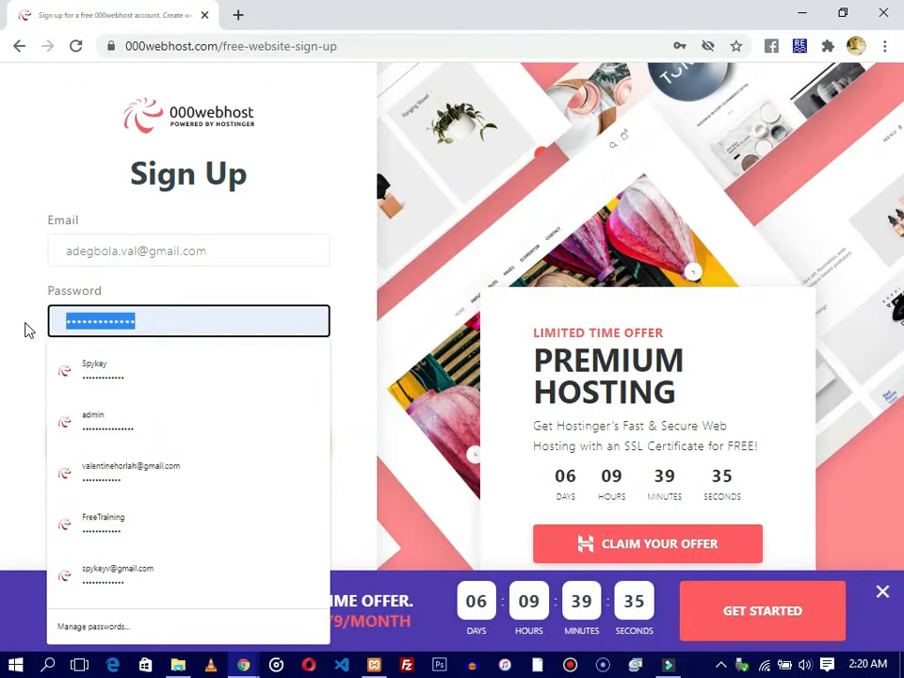
text(a••••)
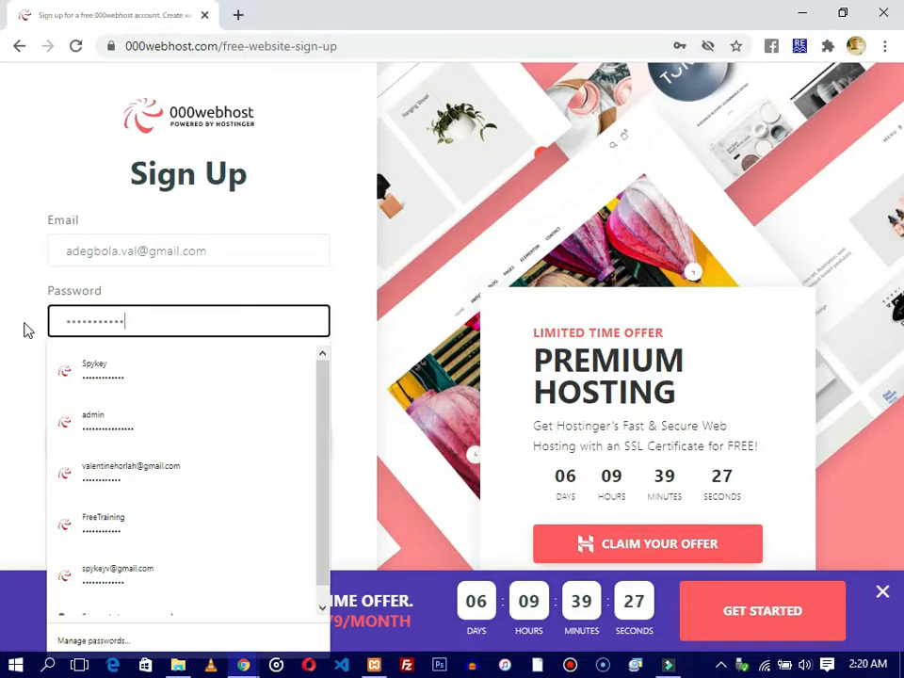
click(41, 256)
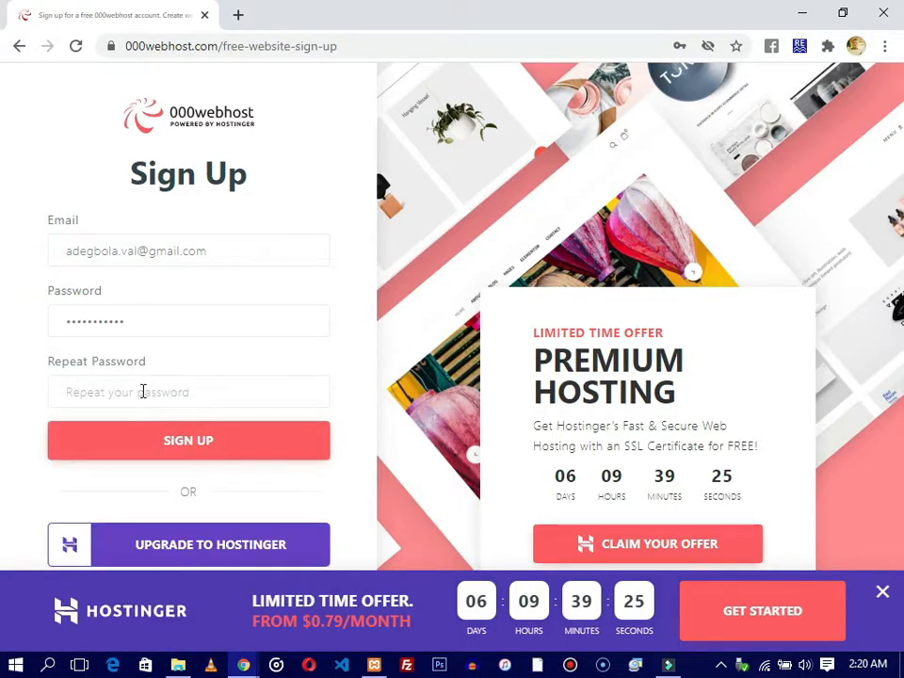
click(142, 392)
text(••)
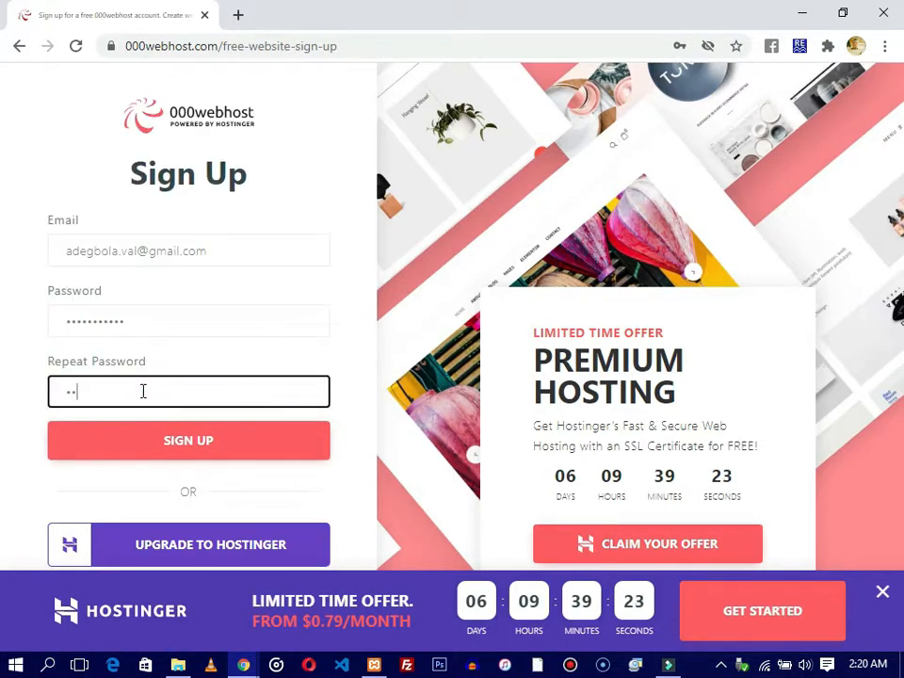
text(••••••••)
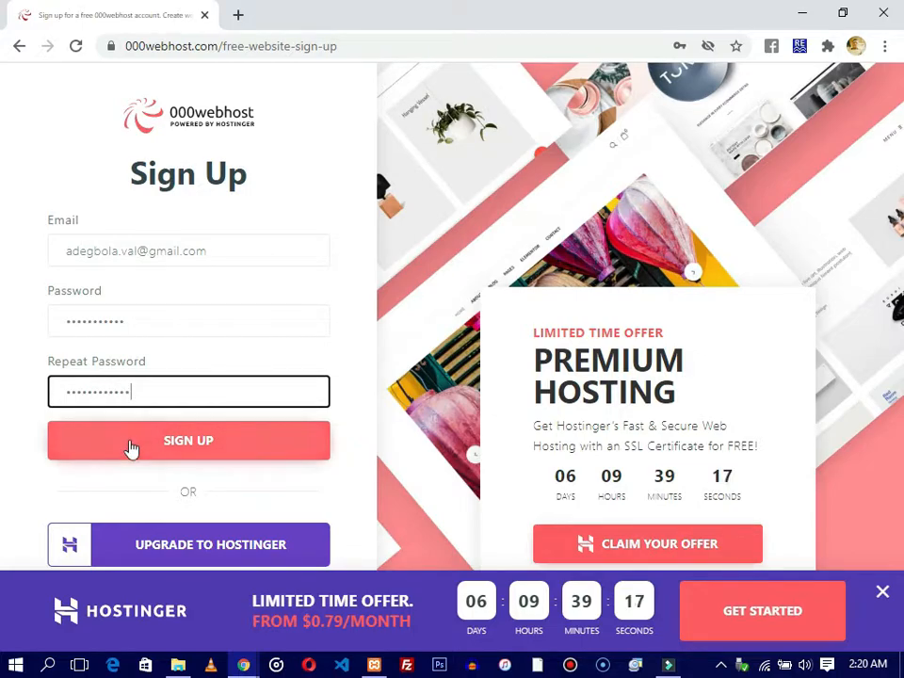
click(132, 448)
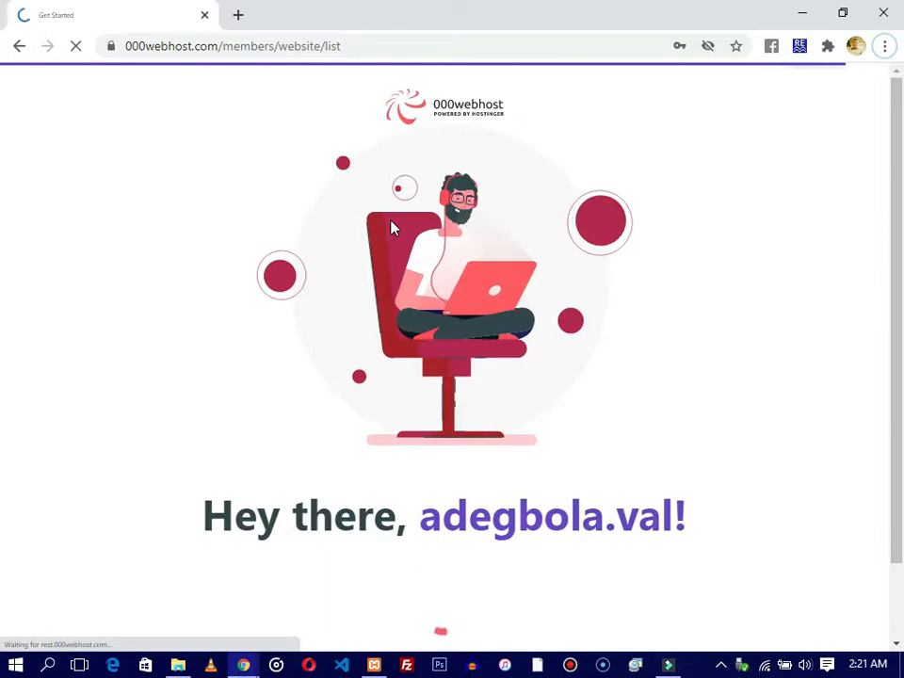
Step: Save the new 000webhost login in Chrome's password prompt and open a new browser tab
scroll(399, 228, down, 2)
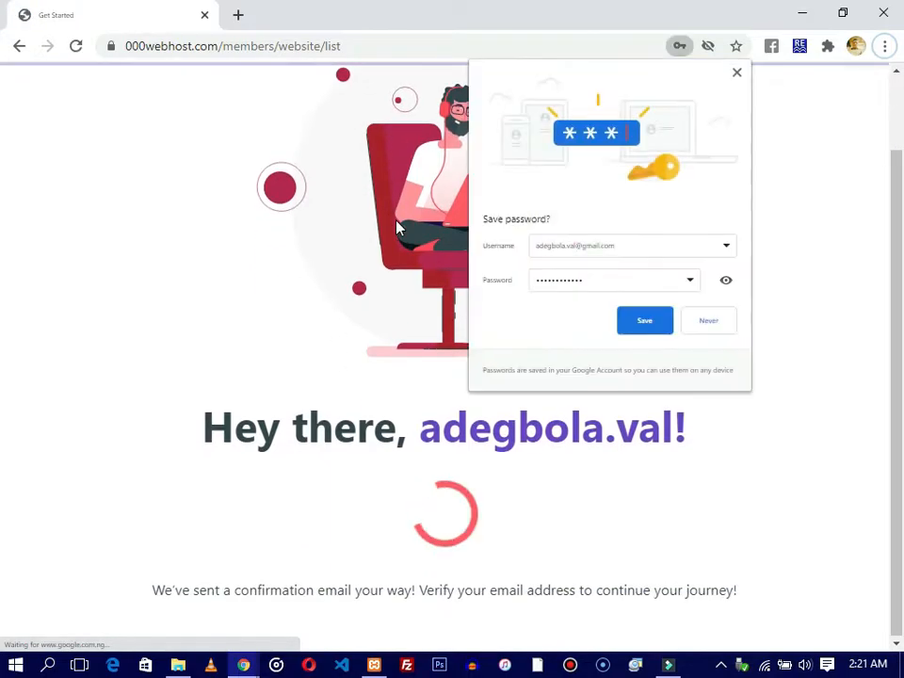
click(646, 322)
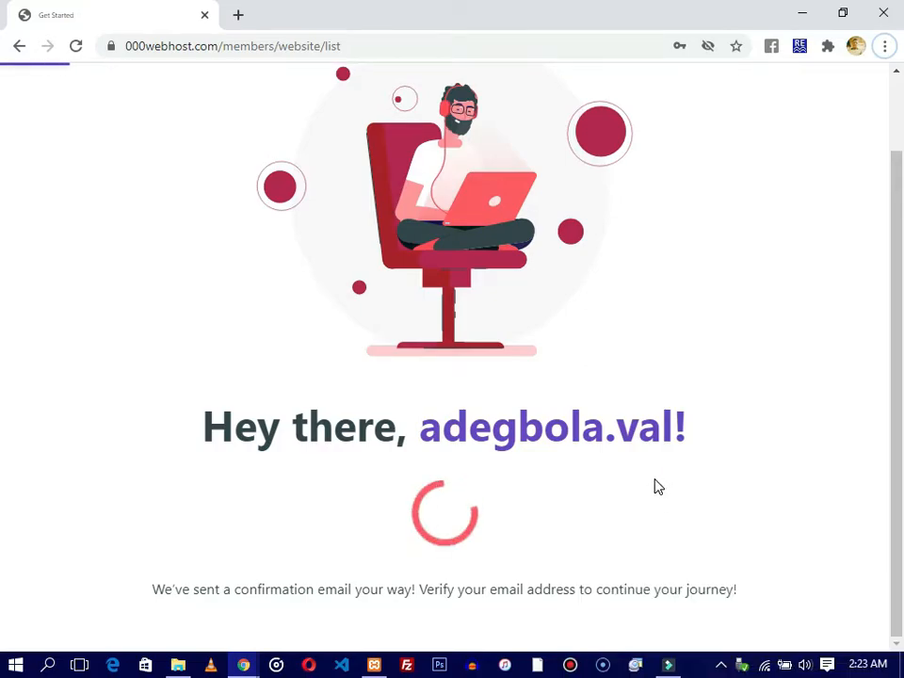
click(239, 14)
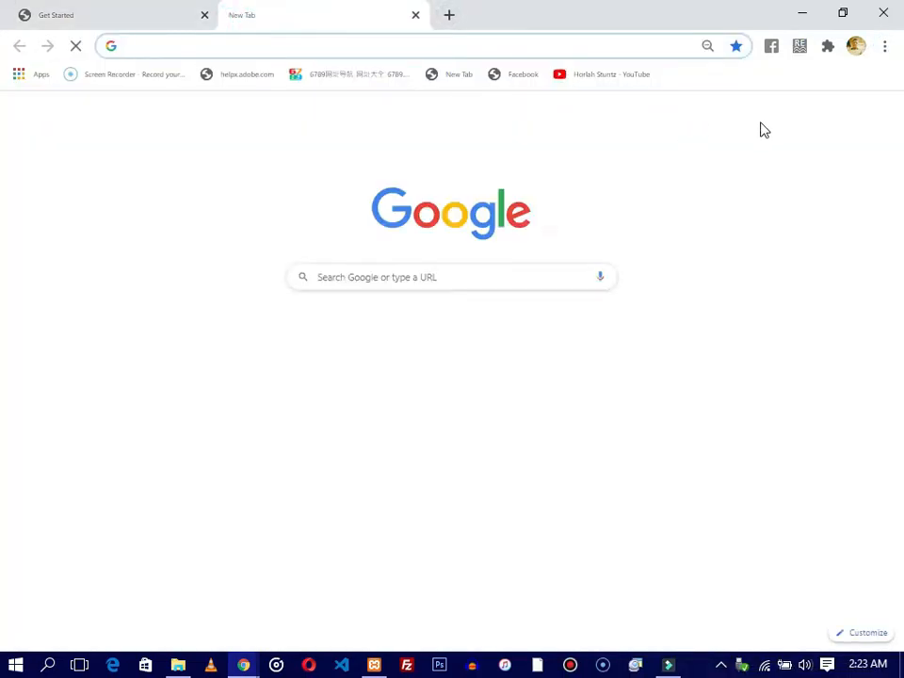
Step: Open the 'Please verify your email' message in Gmail and follow its Click To Verify Email link
click(823, 119)
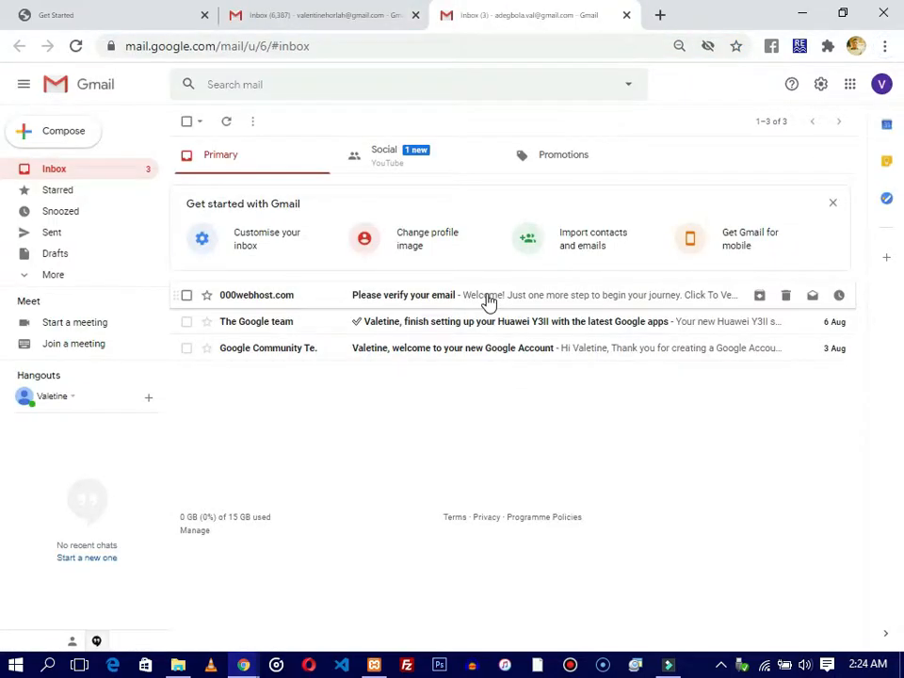
click(486, 302)
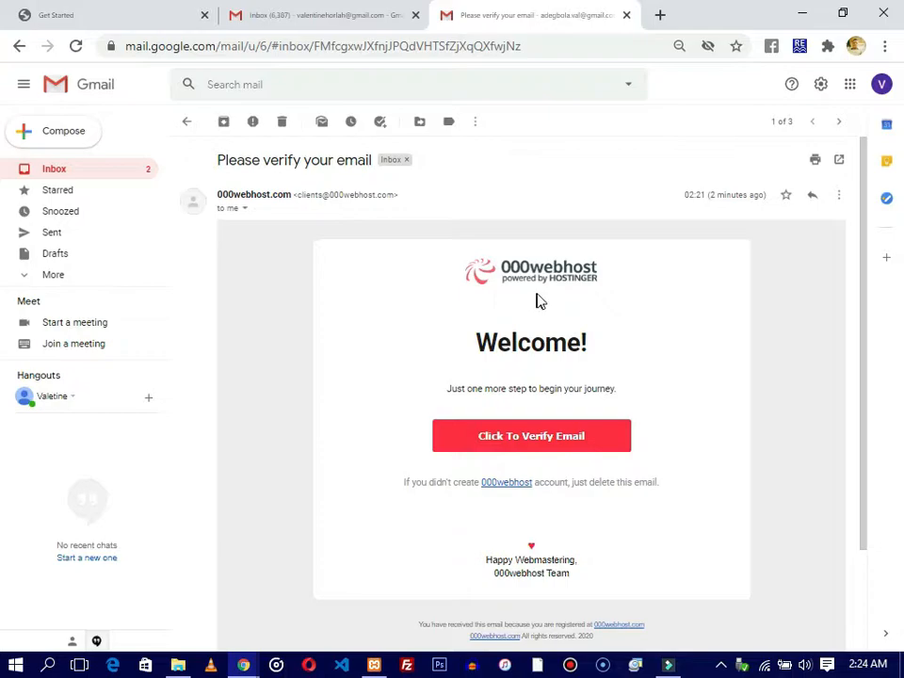
scroll(536, 300, down, 2)
click(534, 352)
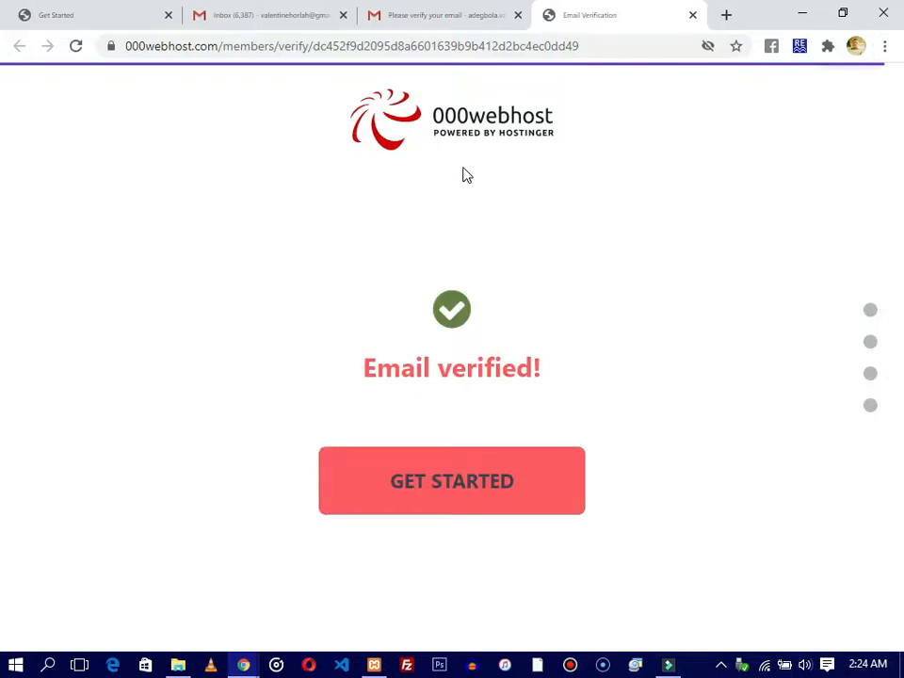
Step: Begin the account setup and select Start a Blog as the site's purpose
click(450, 488)
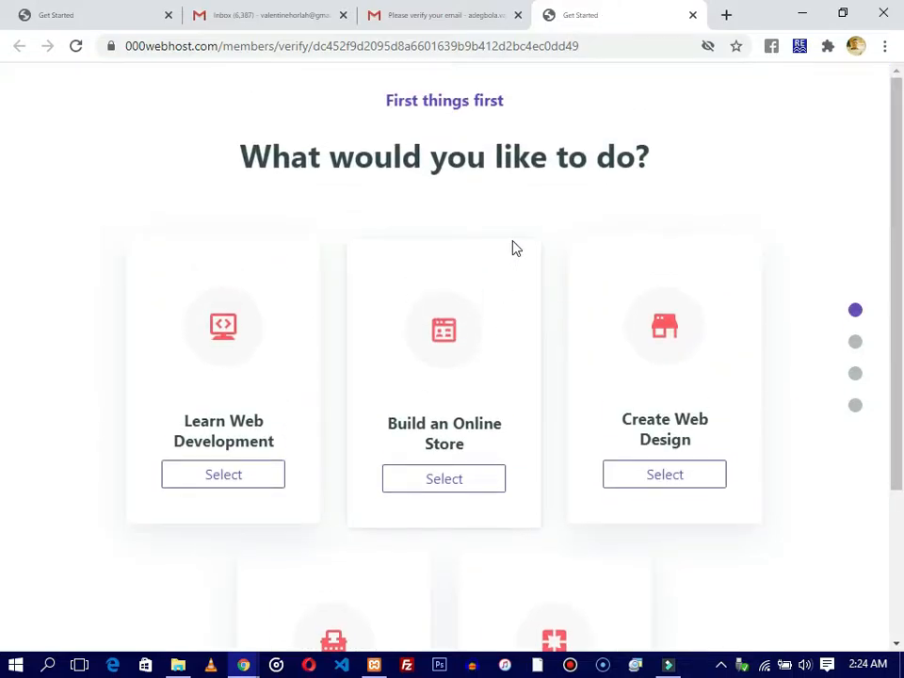
click(210, 477)
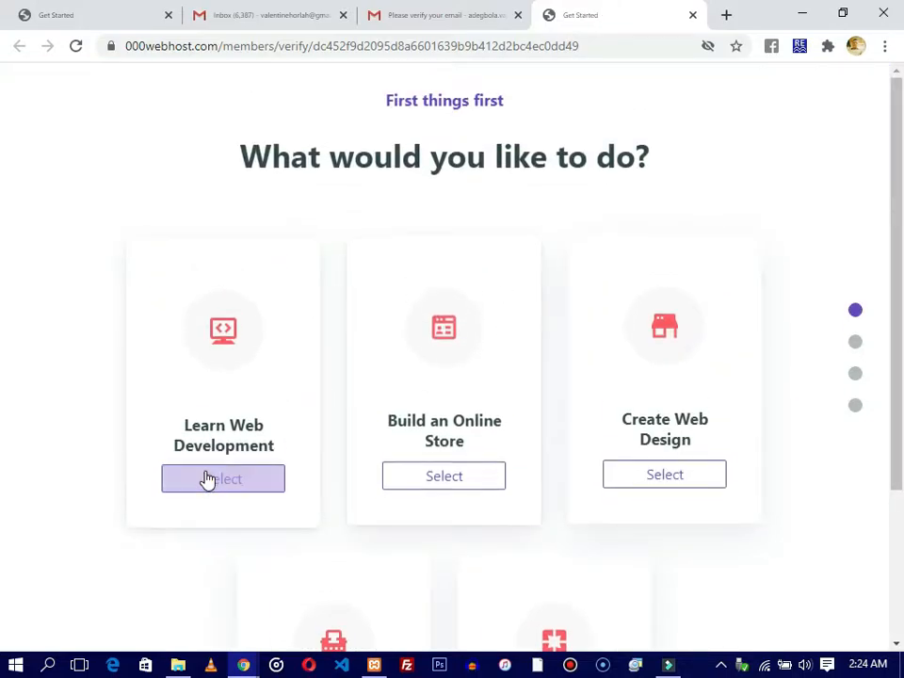
scroll(444, 441, down, 5)
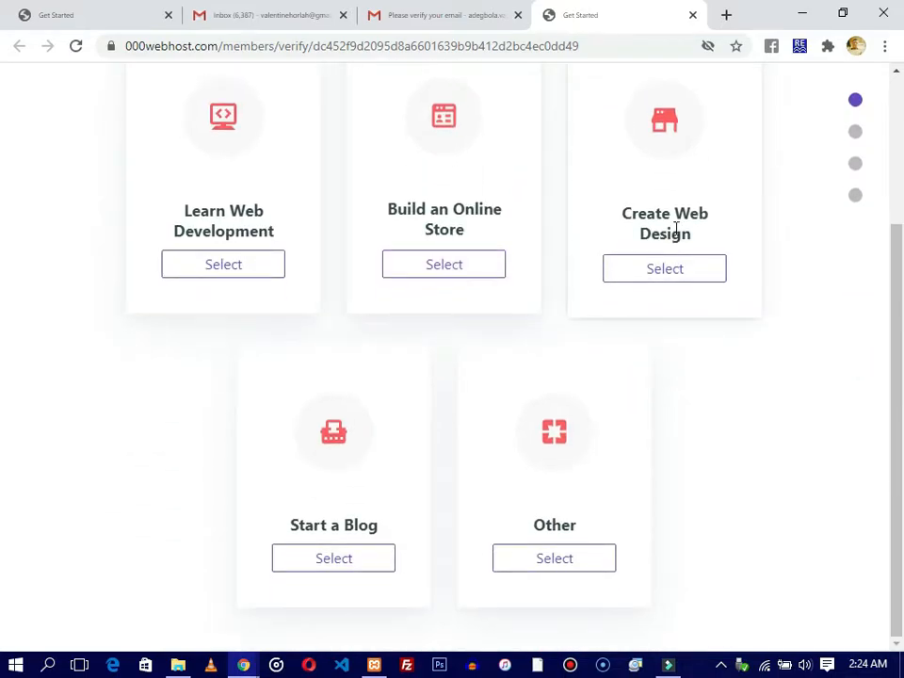
click(343, 565)
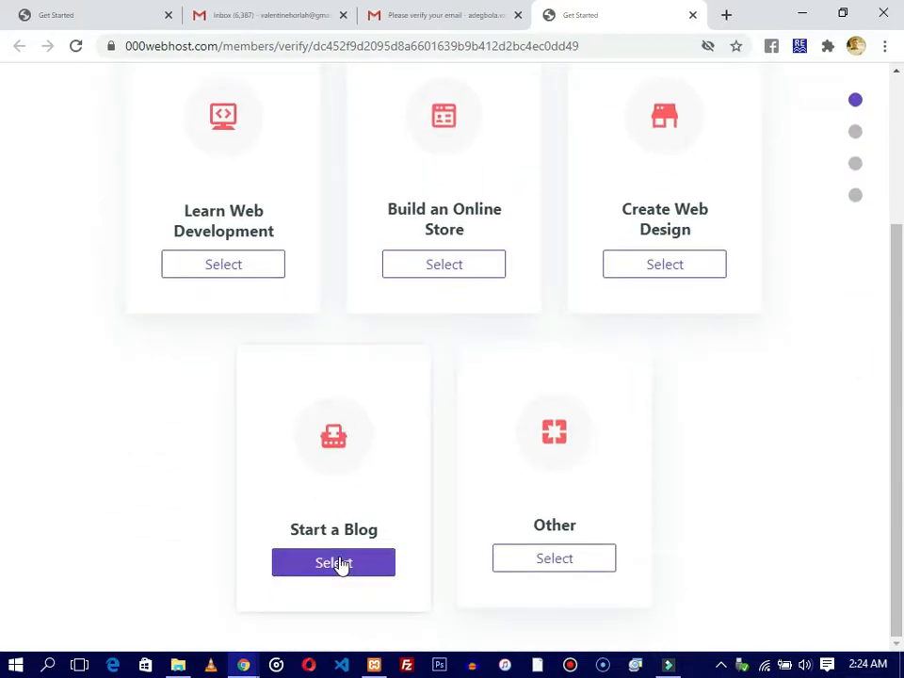
click(345, 563)
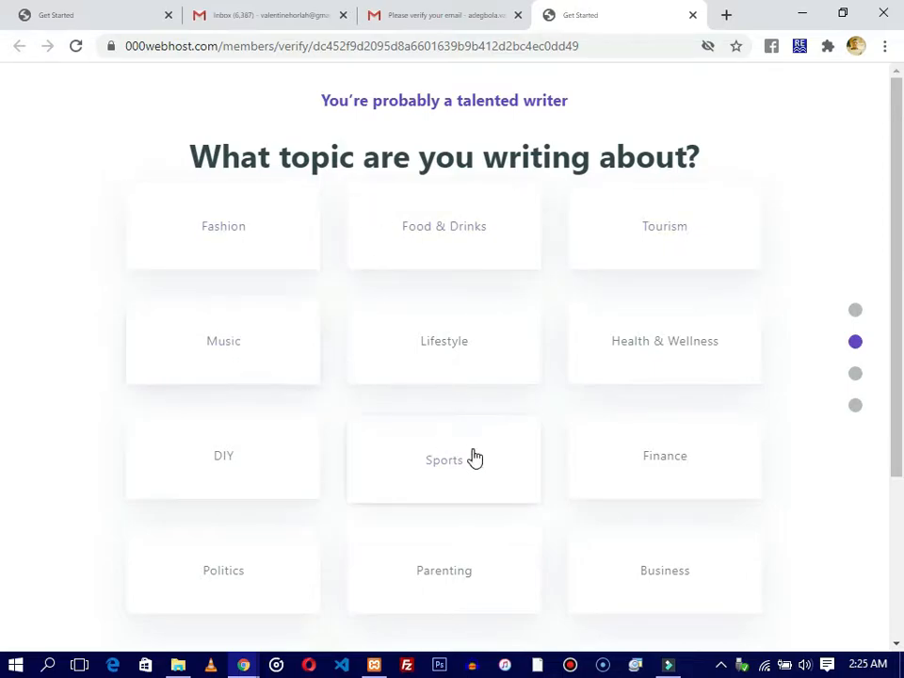
Step: Choose Other as the blog topic and skip the Chrome recommendation page
scroll(608, 442, down, 3)
click(432, 579)
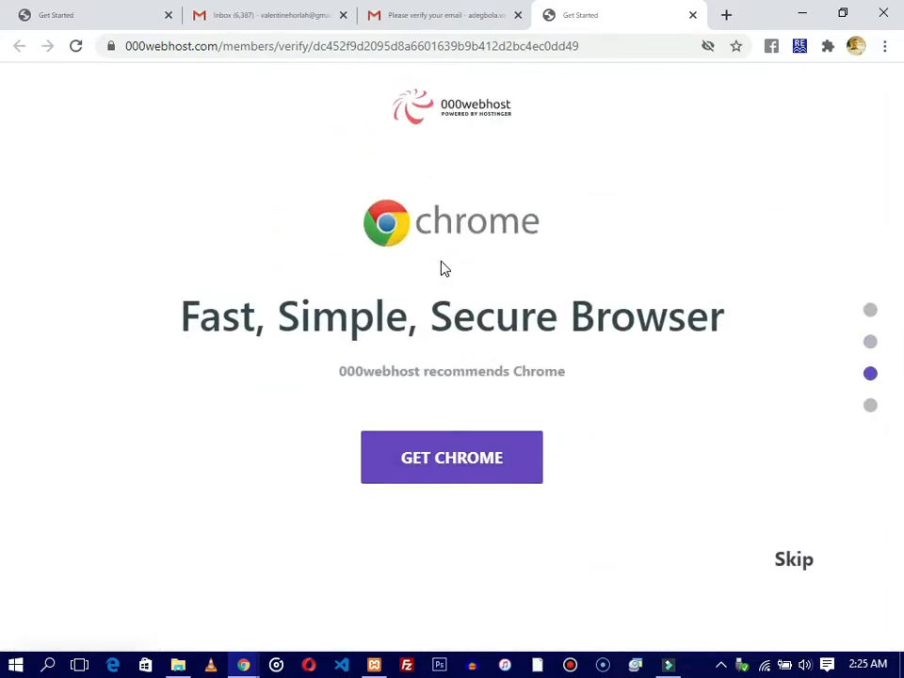
click(796, 563)
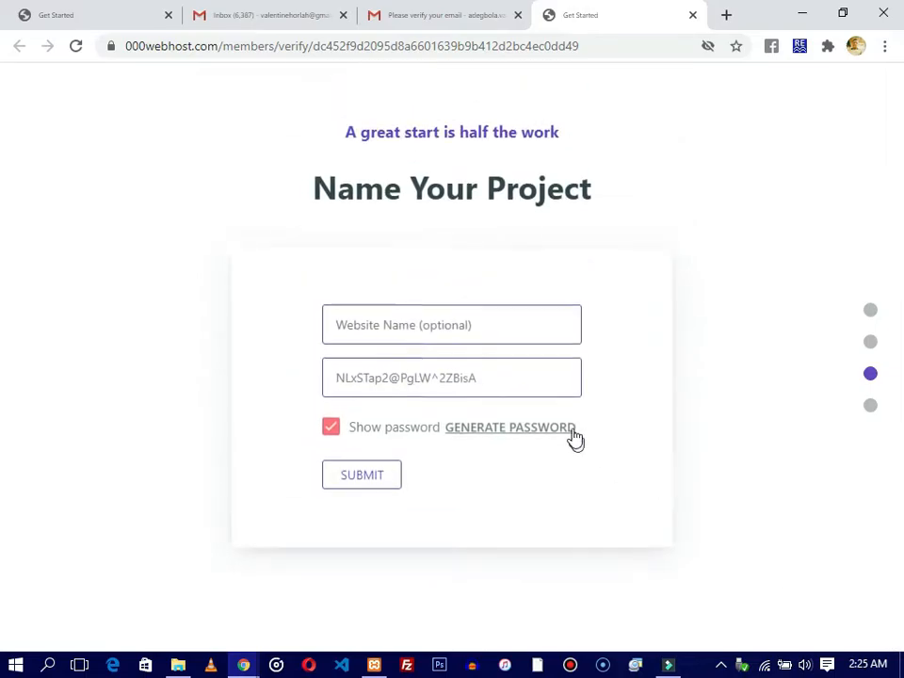
Step: Try the project name Dummy, then replace it with RealTeach after the name-taken error and resubmit
click(395, 326)
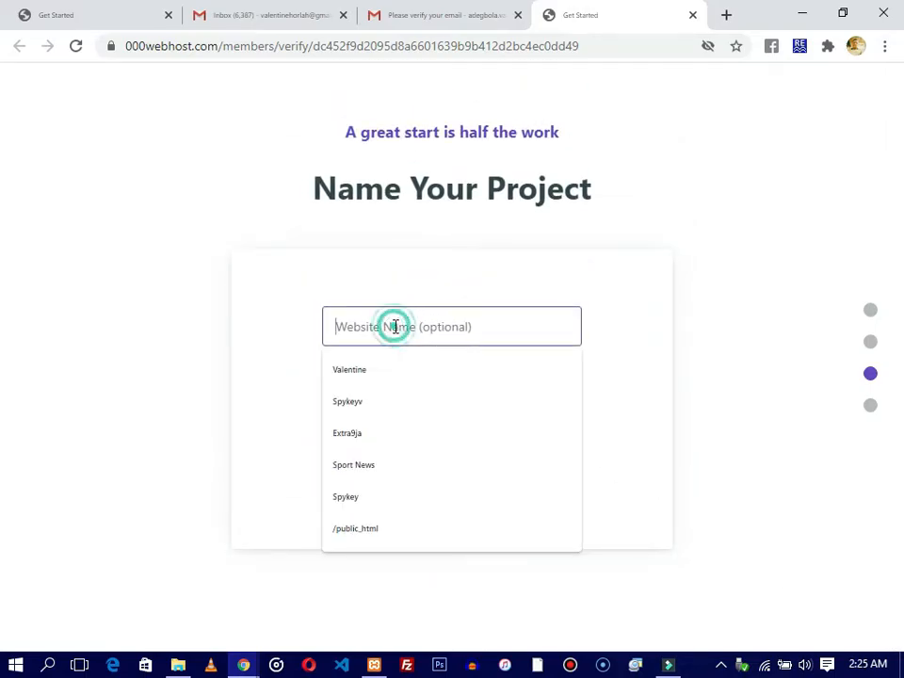
text(Dummy)
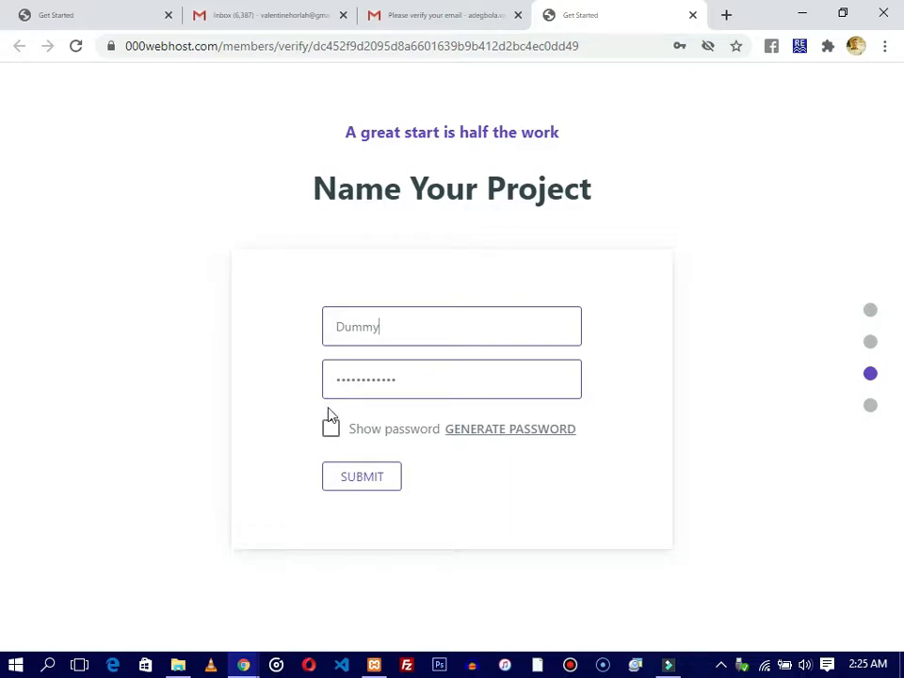
click(362, 479)
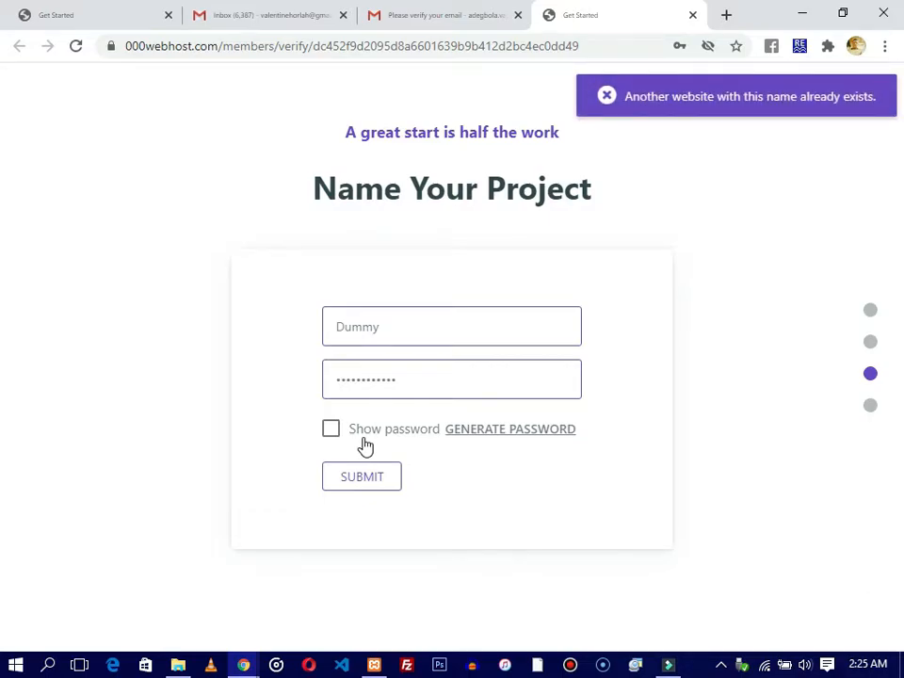
double_click(400, 327)
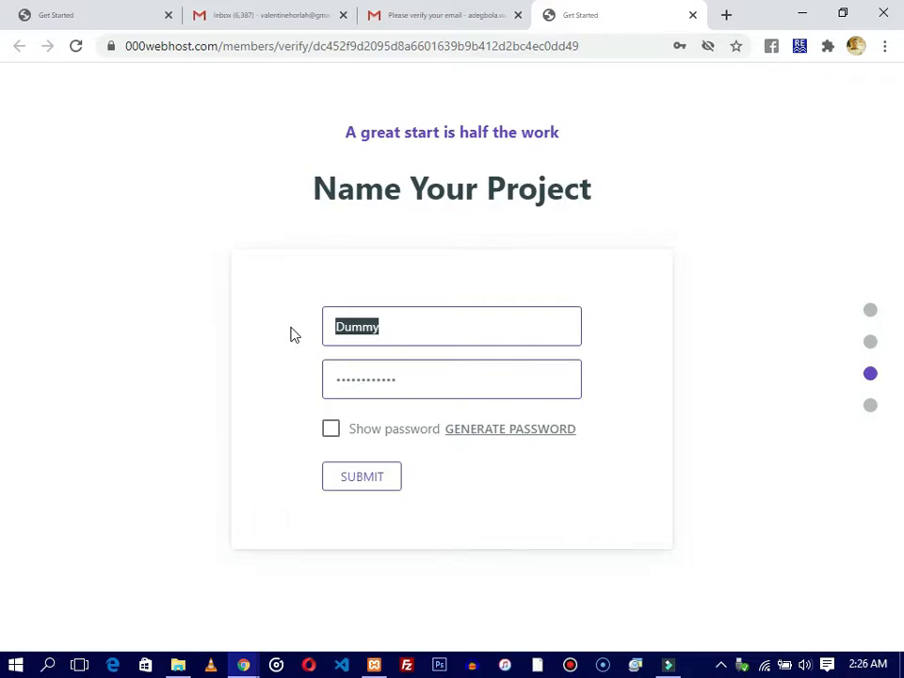
text(RealTeach)
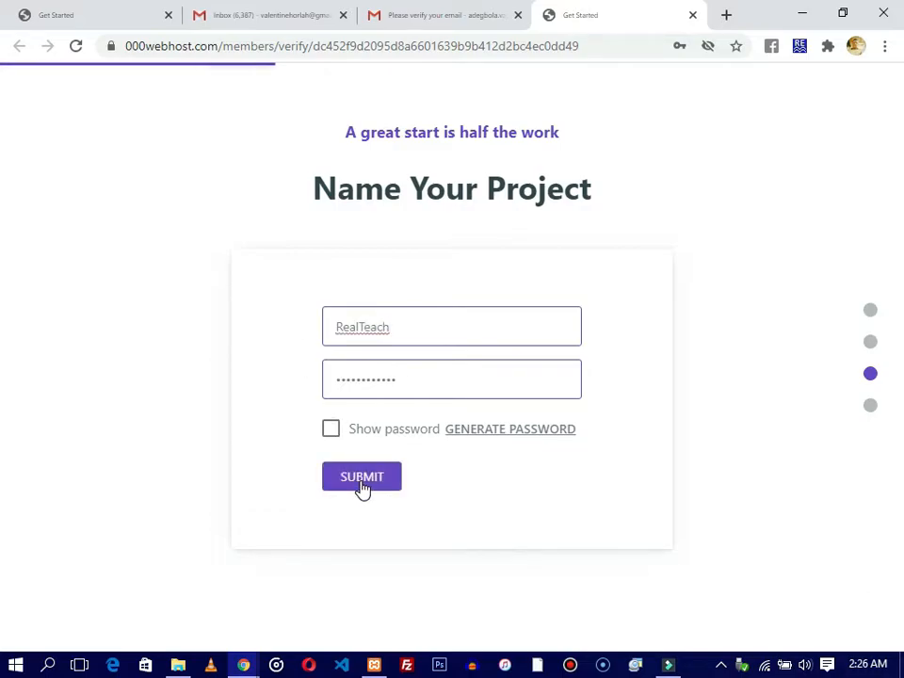
click(359, 481)
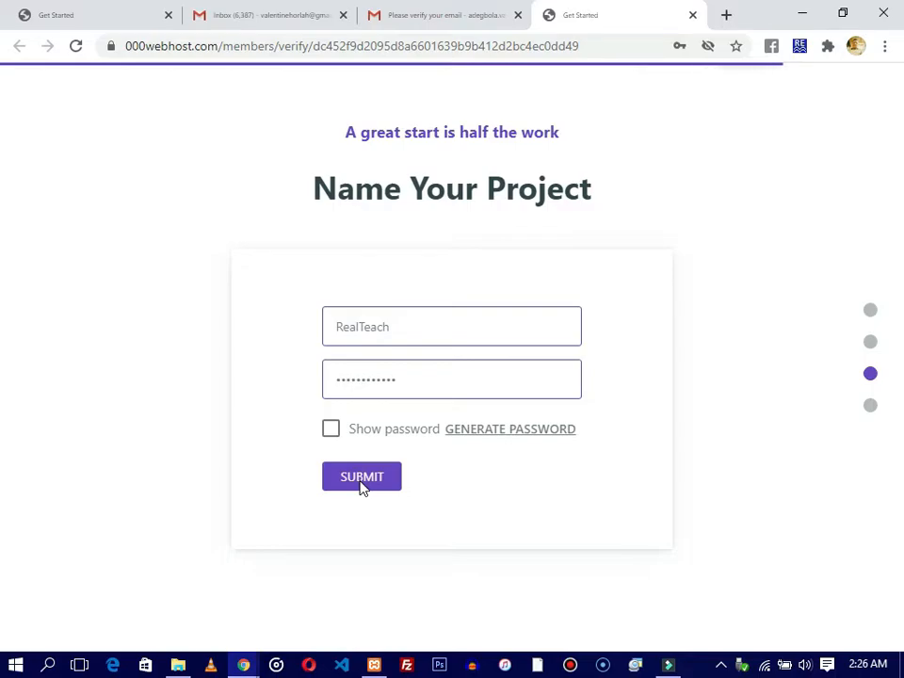
Step: Submit the RealTeach project and save the site password in Chrome
click(362, 479)
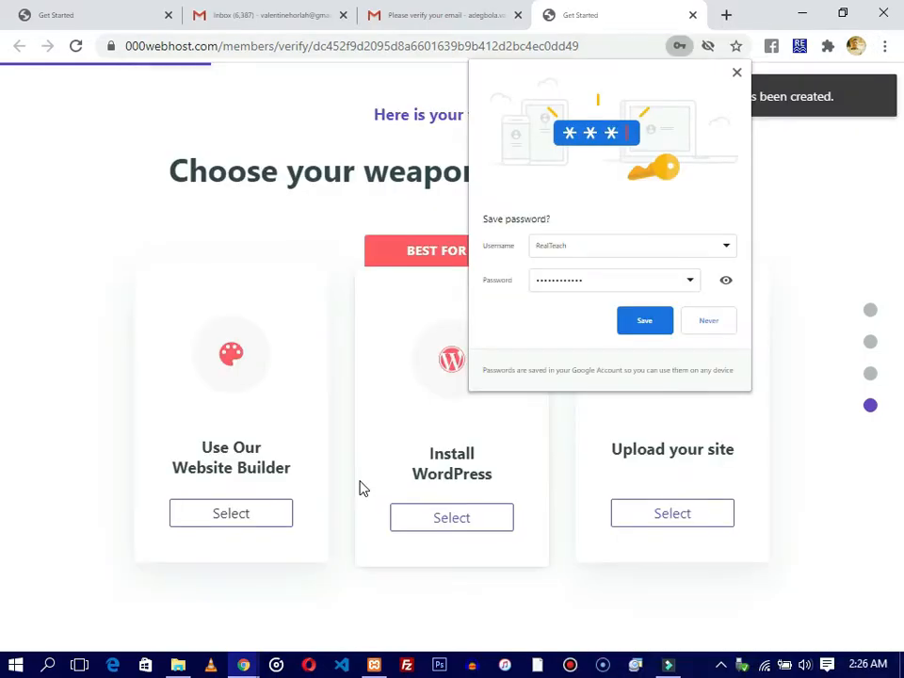
click(642, 322)
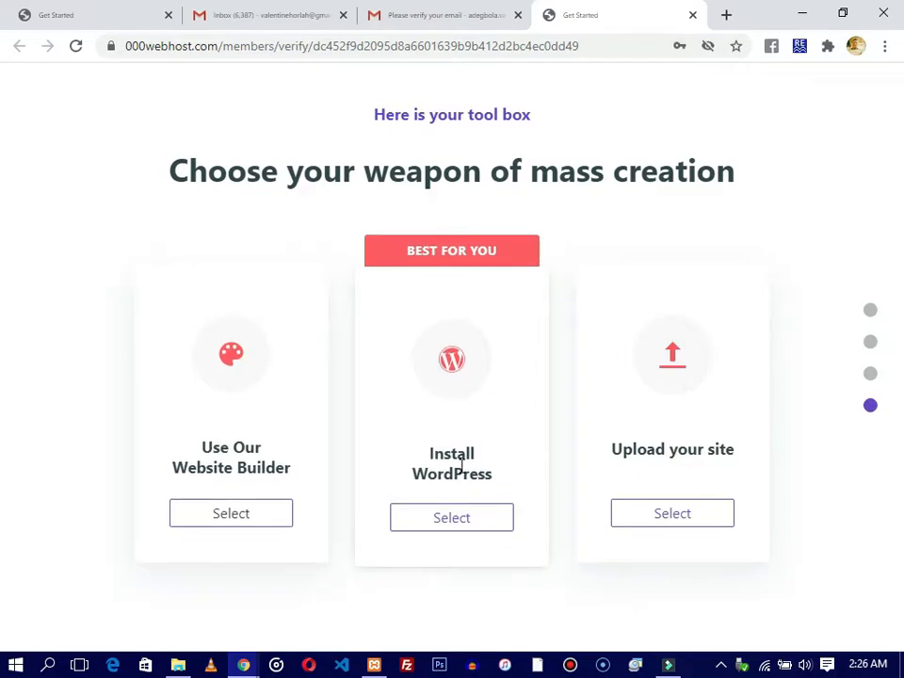
click(453, 524)
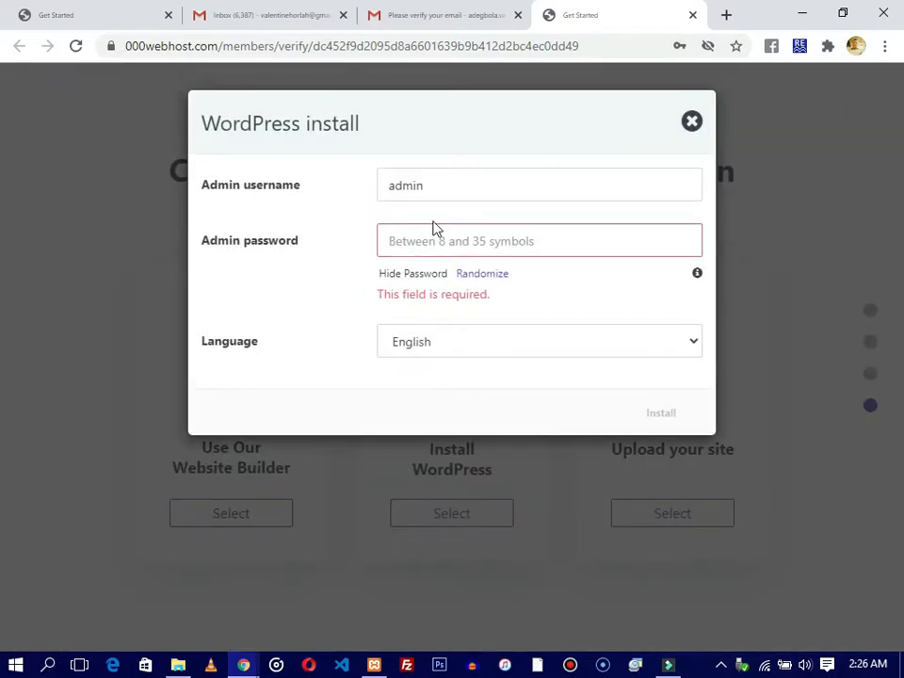
Step: Install WordPress with a custom admin password and open the site's wp-login.php page
click(431, 240)
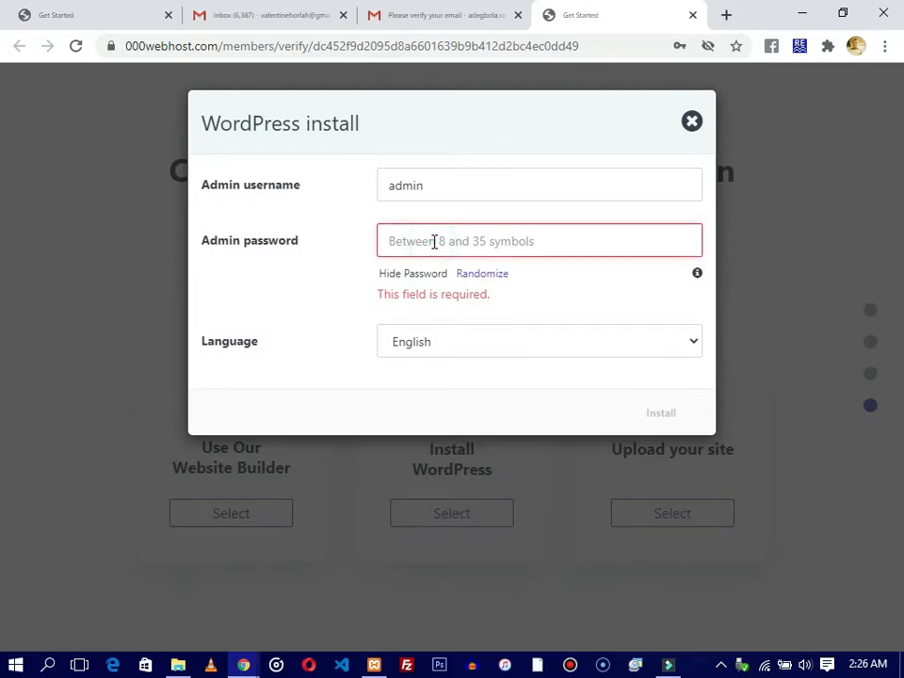
text(V)
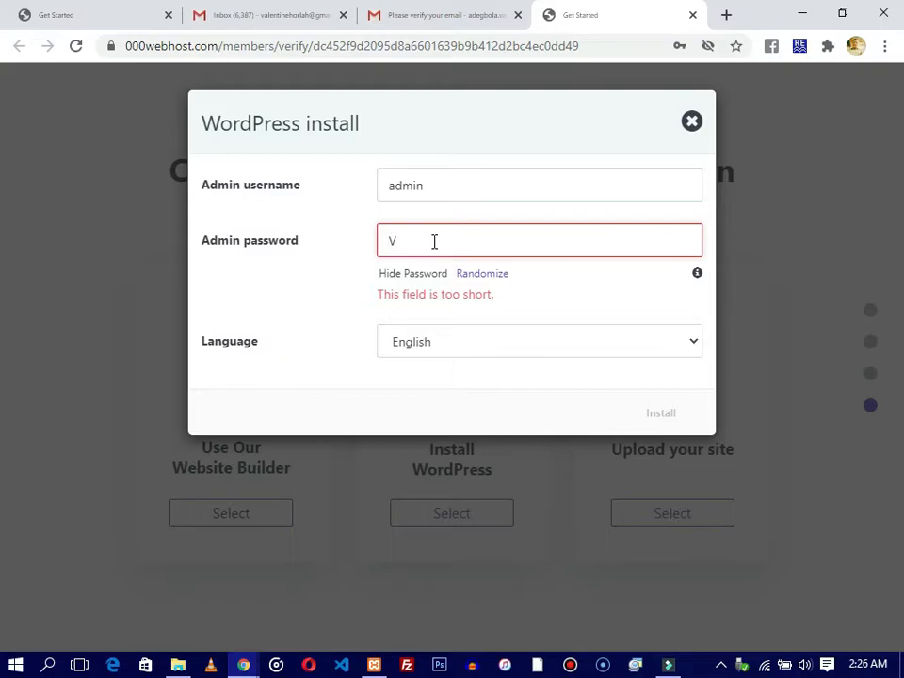
key(BackSpace)
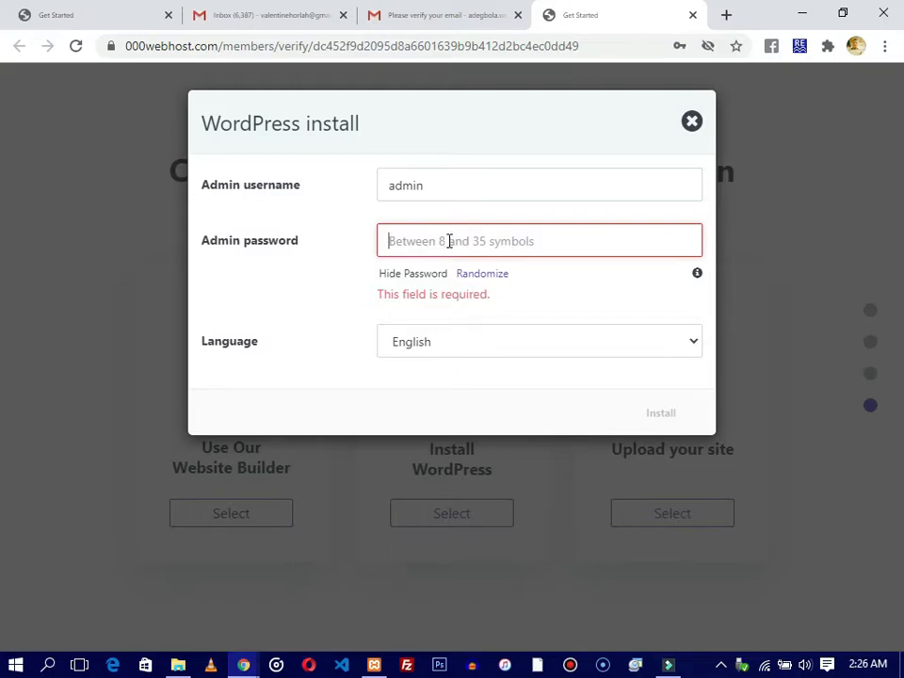
click(482, 275)
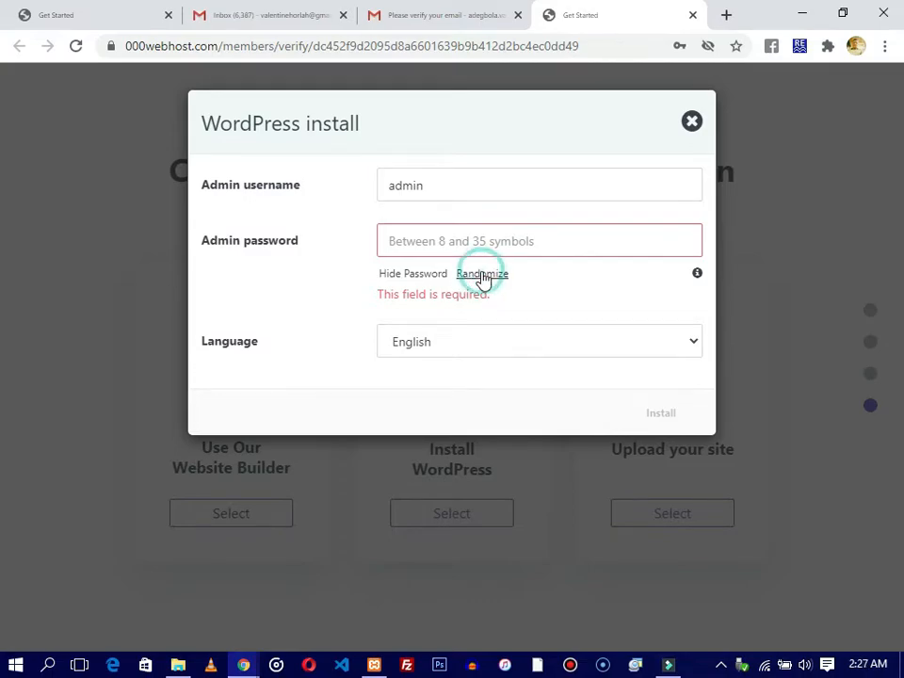
click(424, 241)
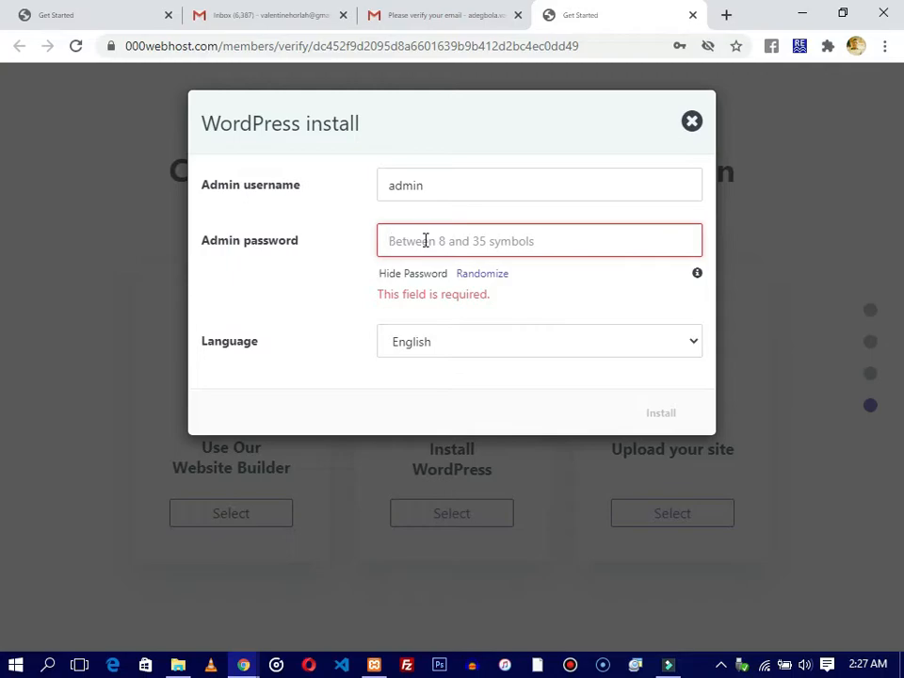
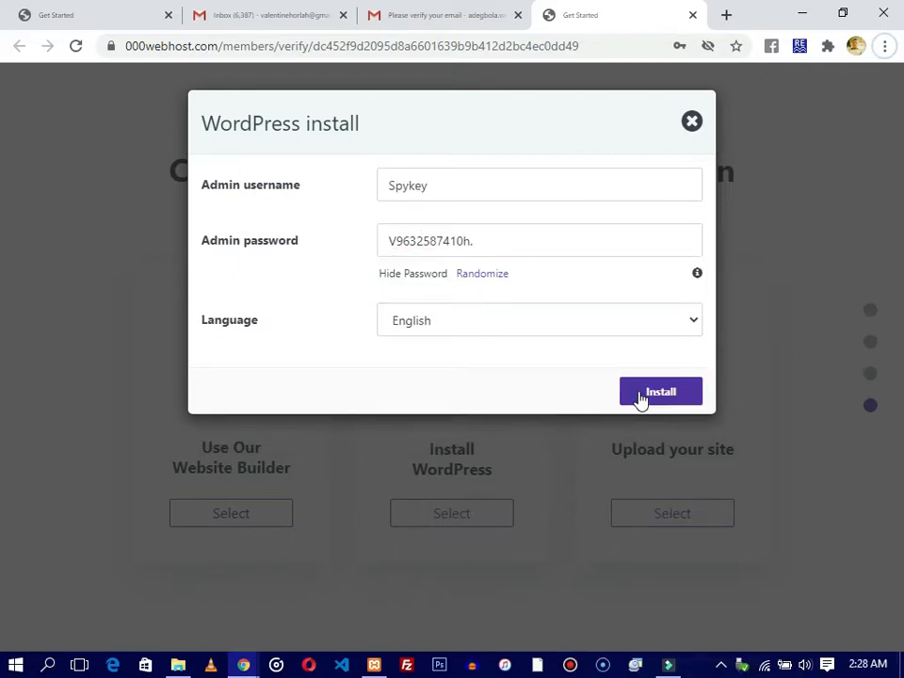
click(637, 399)
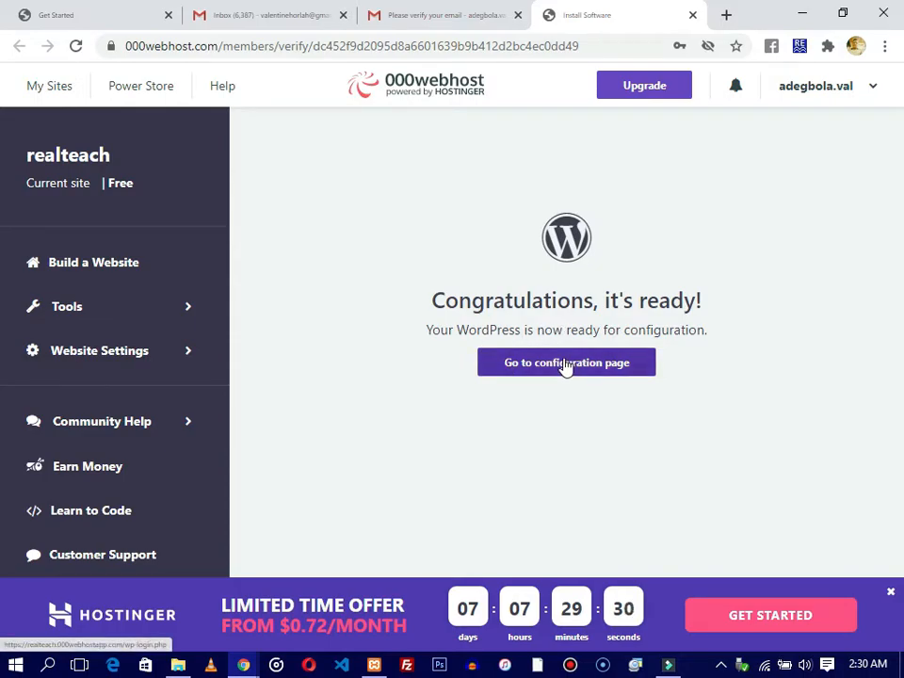
click(569, 365)
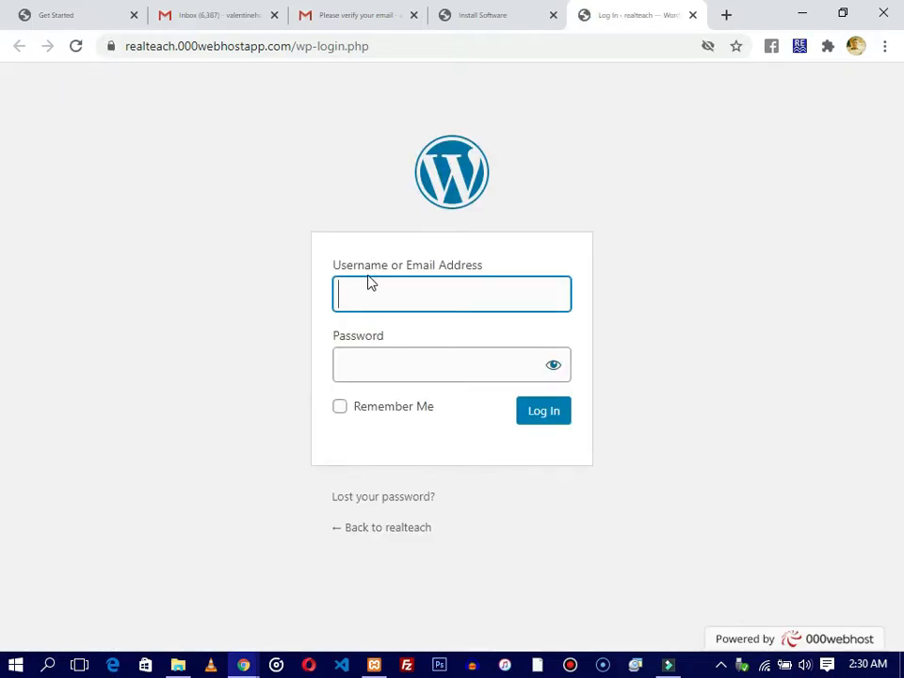
Step: Sign into the realteach WordPress admin with the saved Chrome login, ticking Remember Me
click(396, 295)
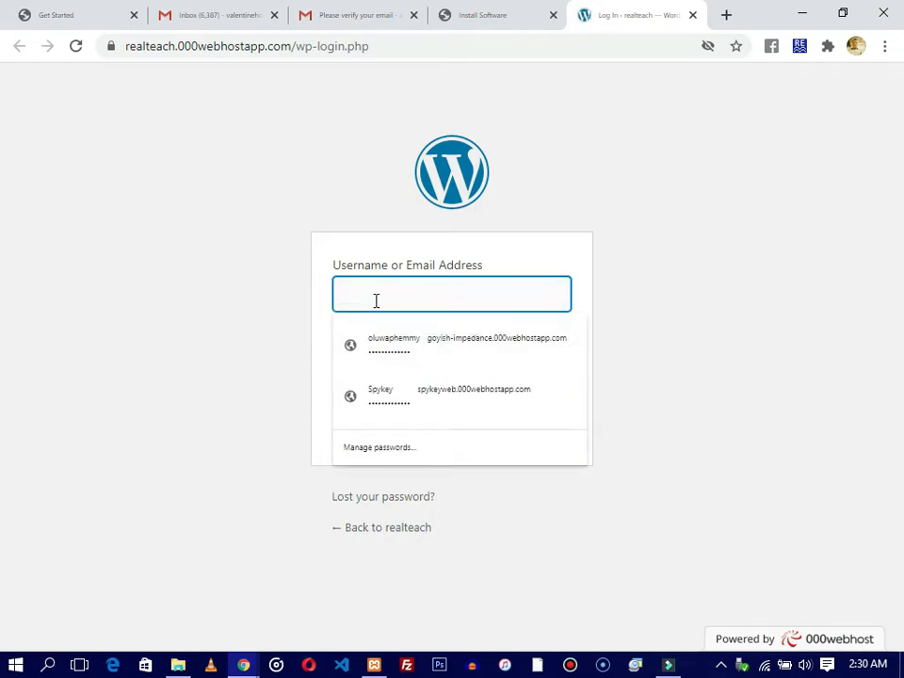
click(381, 293)
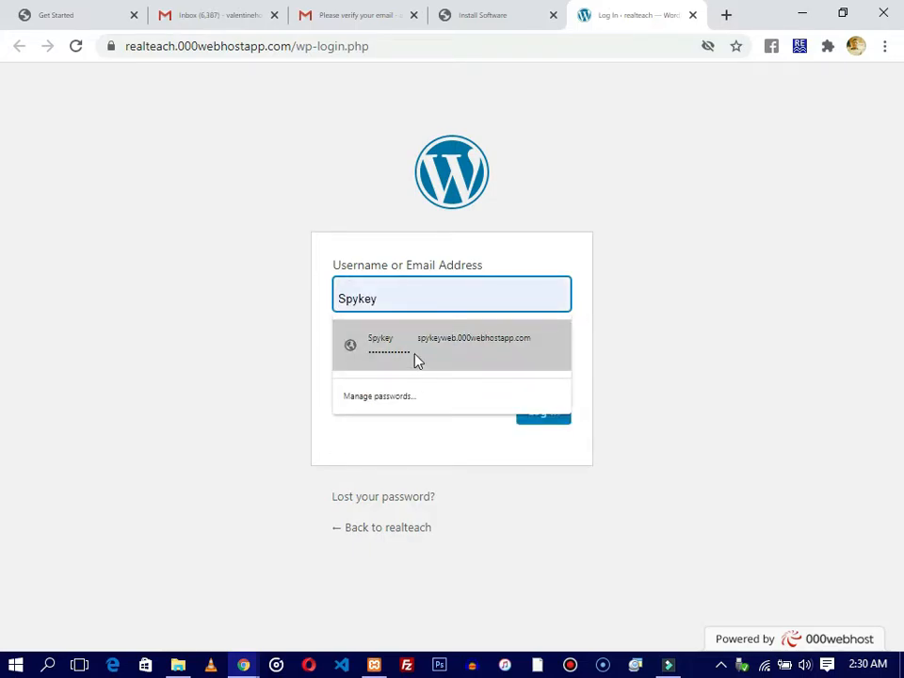
click(418, 362)
click(341, 407)
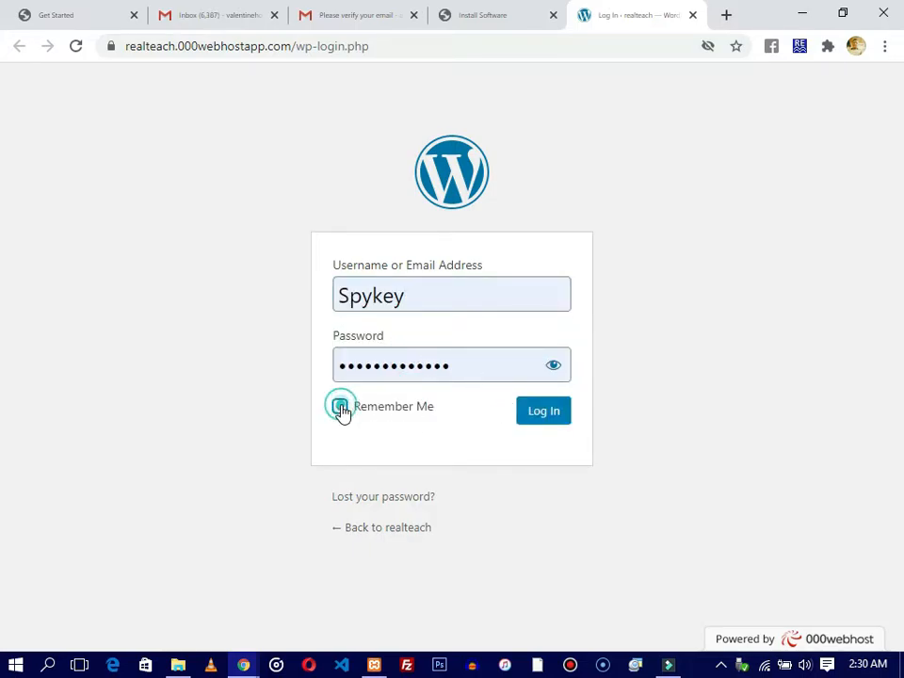
click(534, 422)
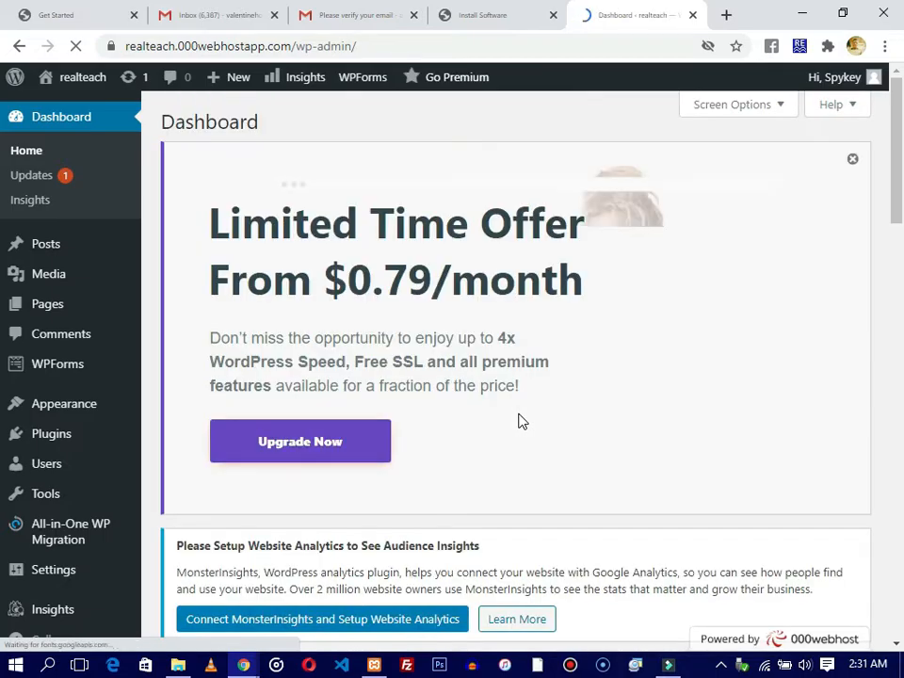
Step: Open Appearance > Themes to list the installed themes with Shapely active
scroll(405, 354, down, 12)
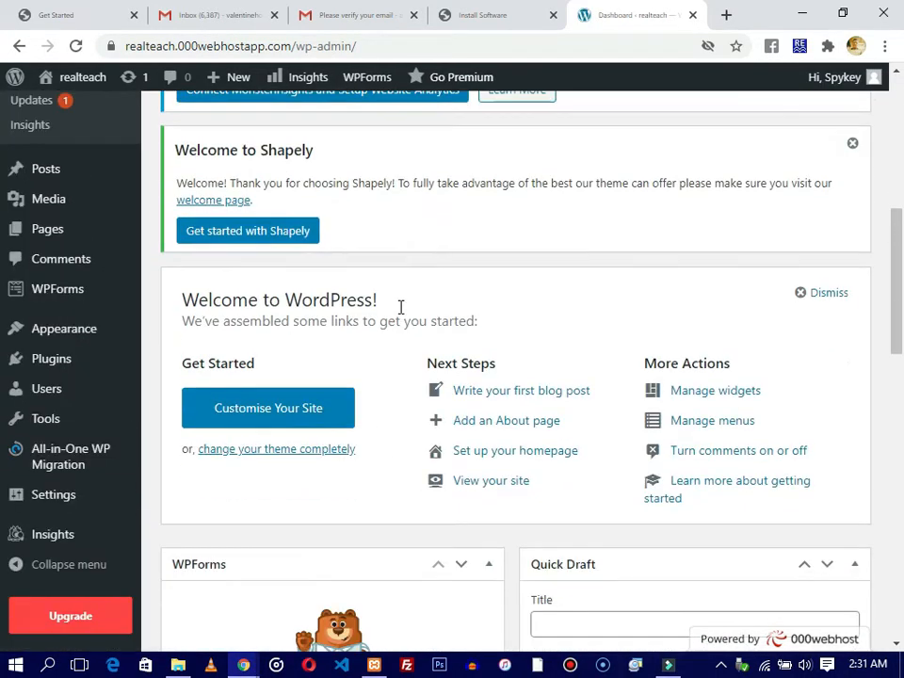
scroll(388, 379, down, 2)
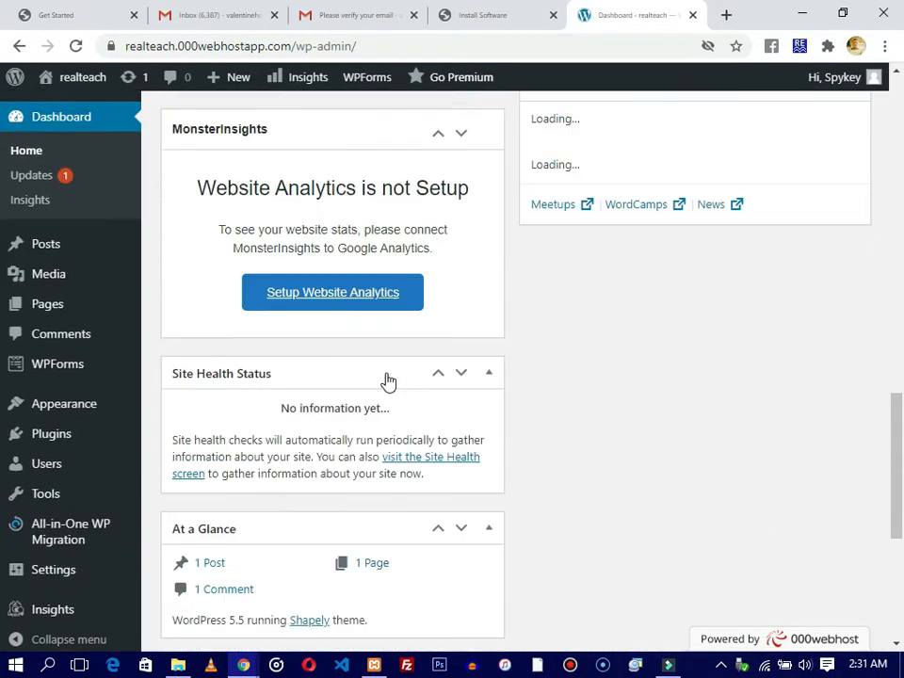
scroll(387, 382, up, 10)
scroll(389, 379, up, 3)
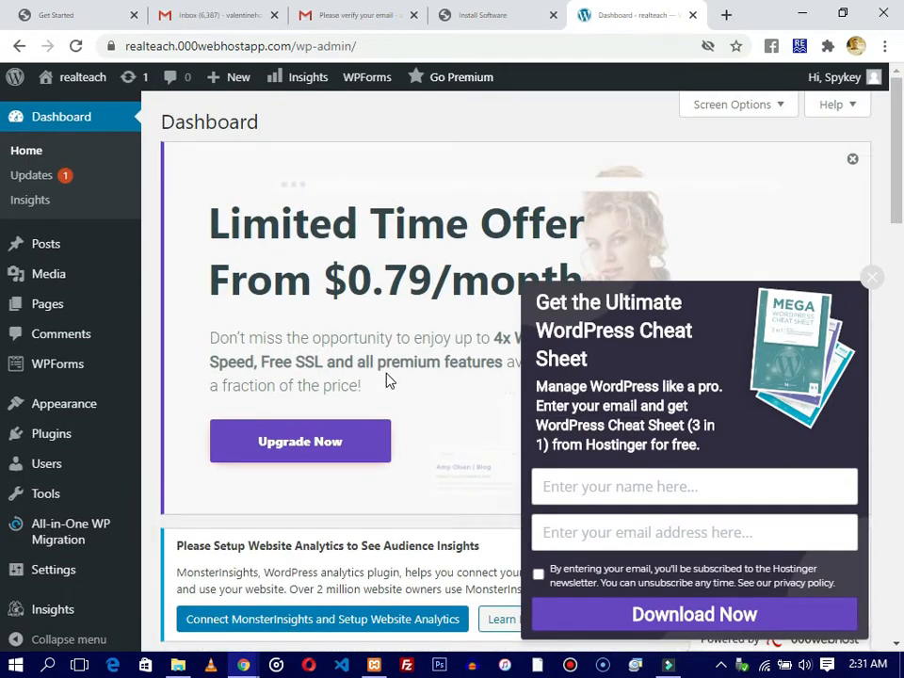
mouse_move(125, 415)
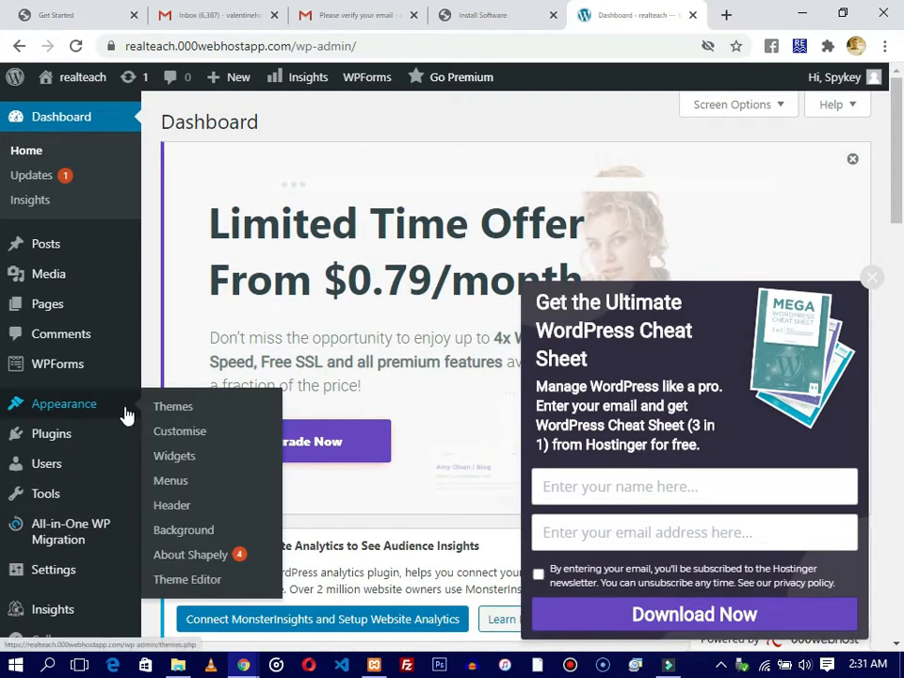
click(184, 417)
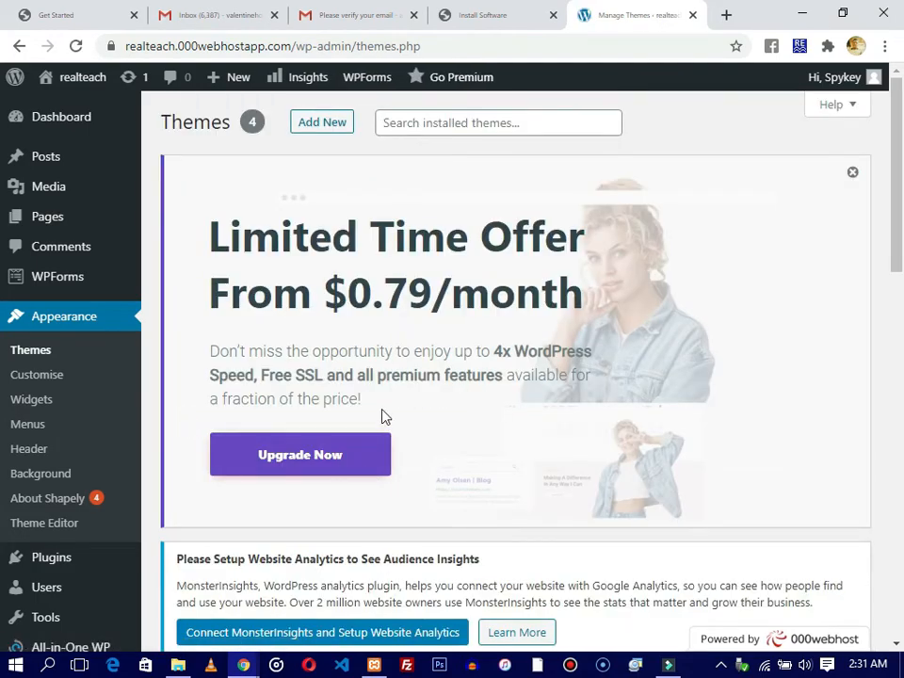
Step: Close the Hostinger cheat-sheet pop-up covering the Themes page
scroll(400, 362, down, 5)
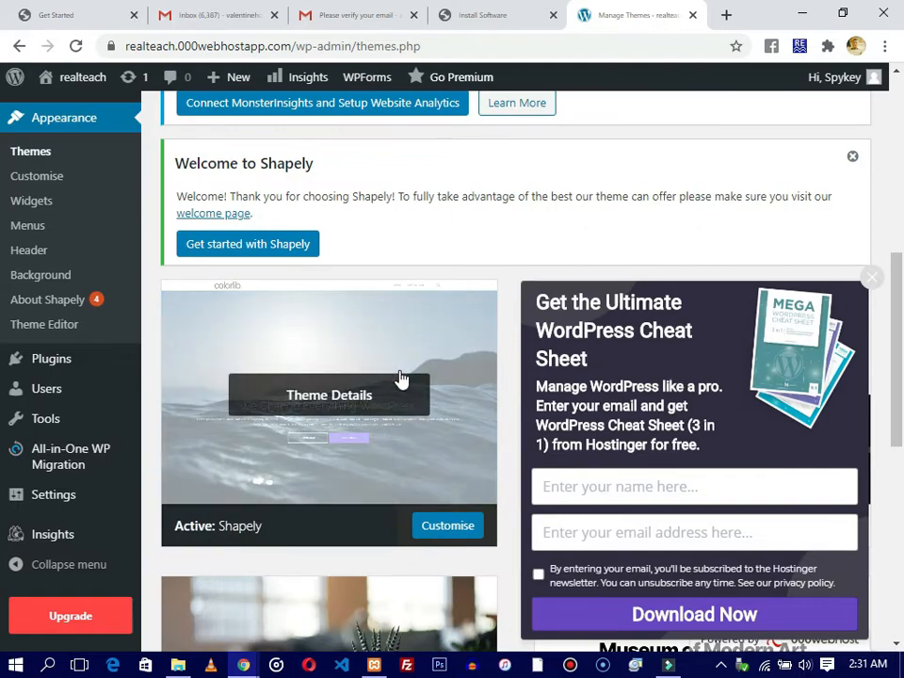
scroll(399, 376, up, 5)
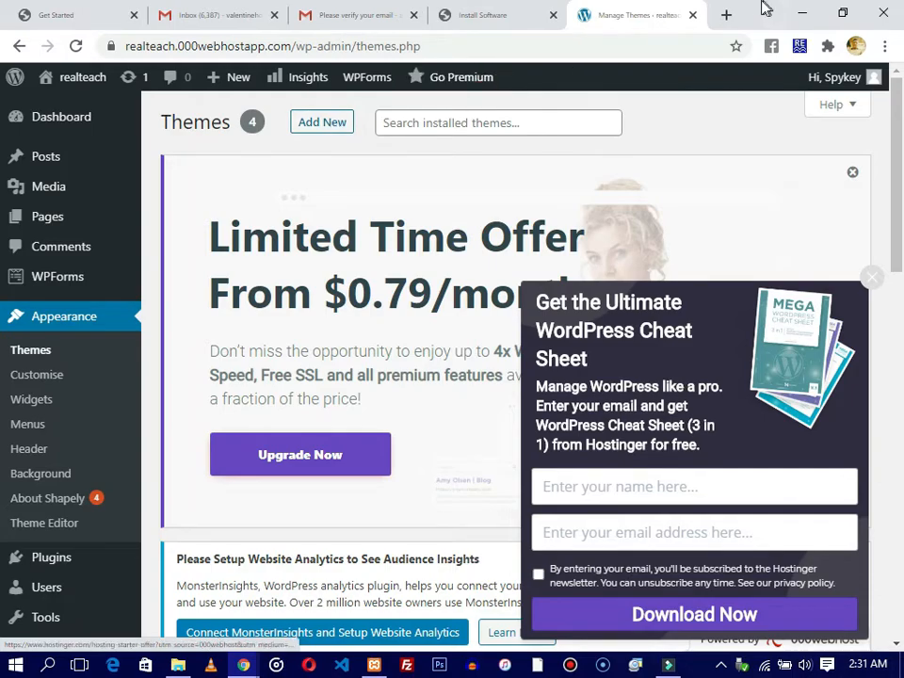
click(726, 15)
click(529, 21)
scroll(468, 237, down, 5)
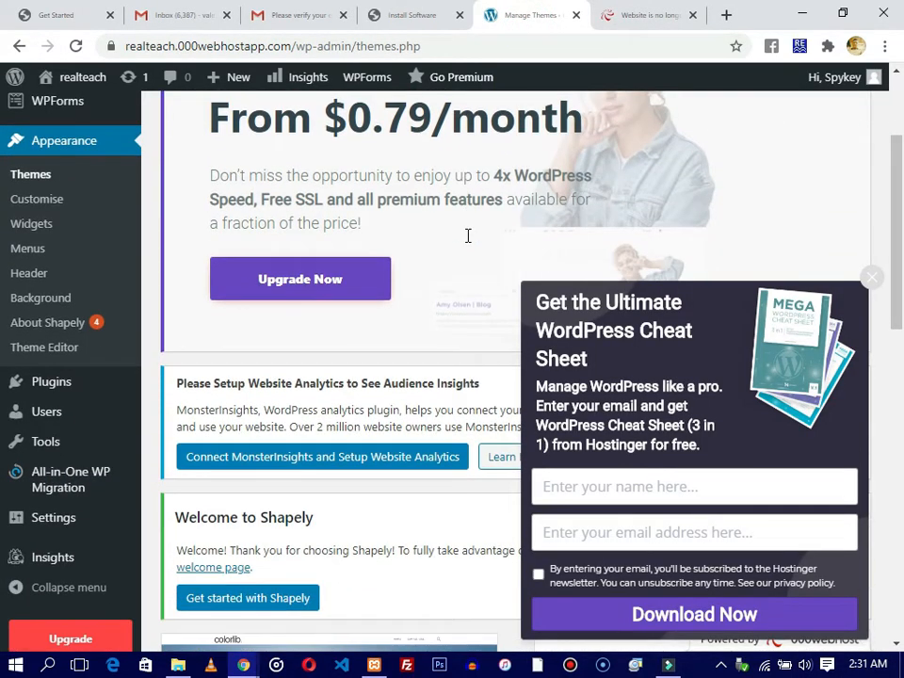
scroll(384, 293, up, 5)
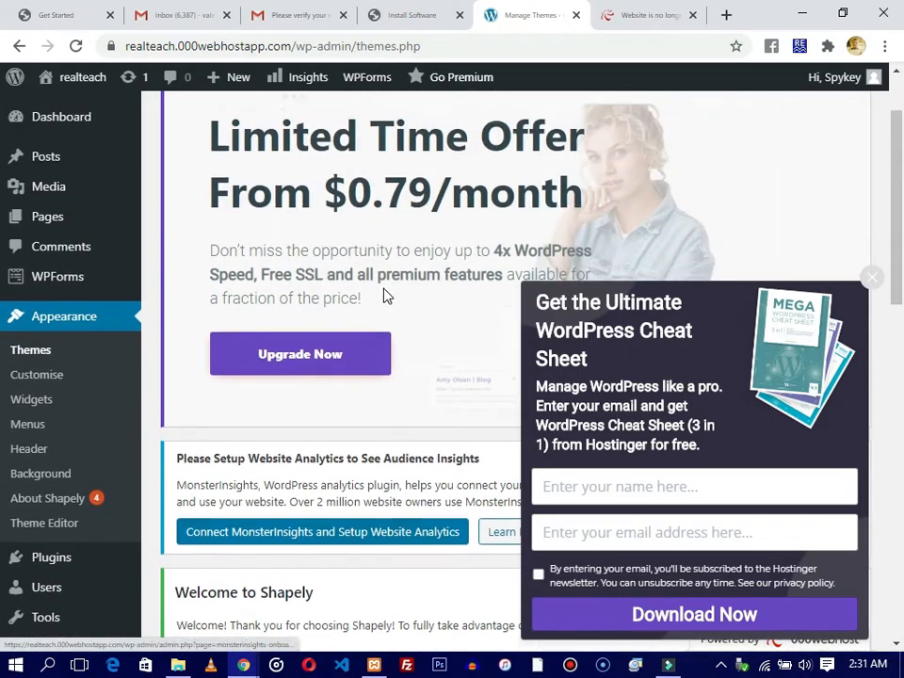
click(871, 285)
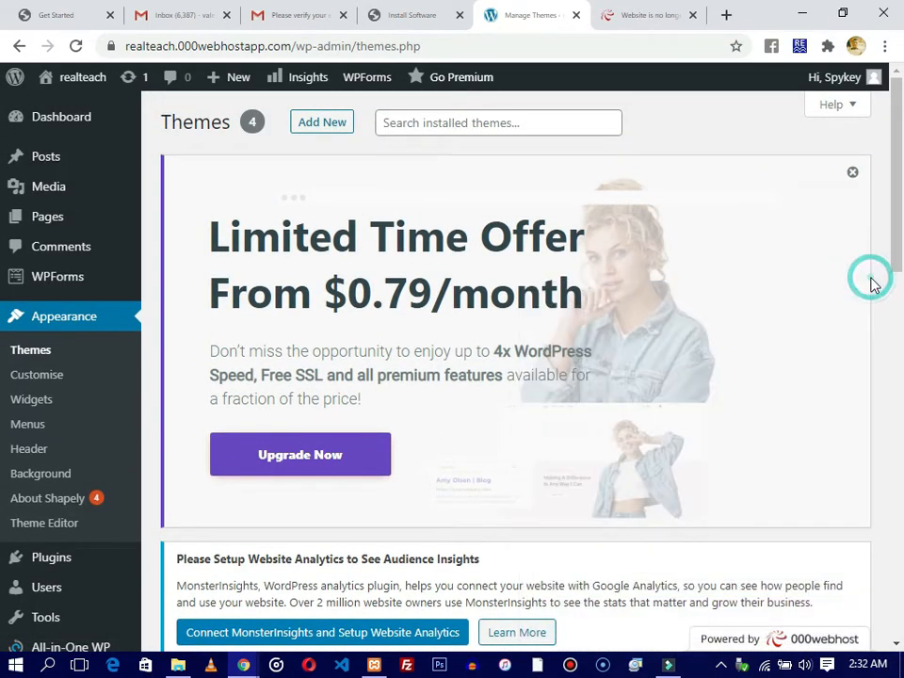
Step: Go full screen with F11 and view the live realteach Blog page in the Shapely theme
scroll(513, 345, down, 7)
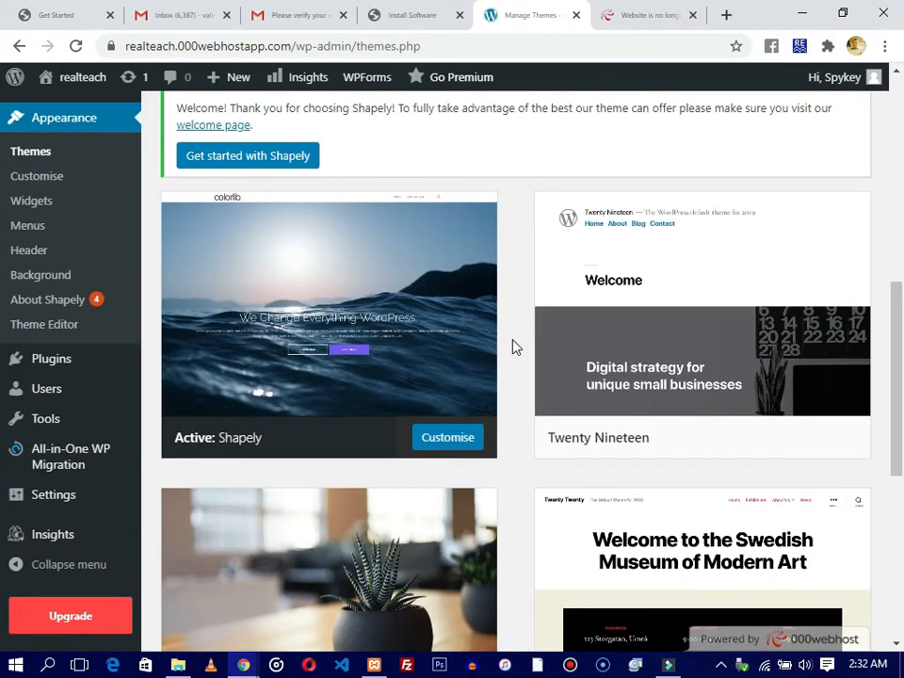
key(F11)
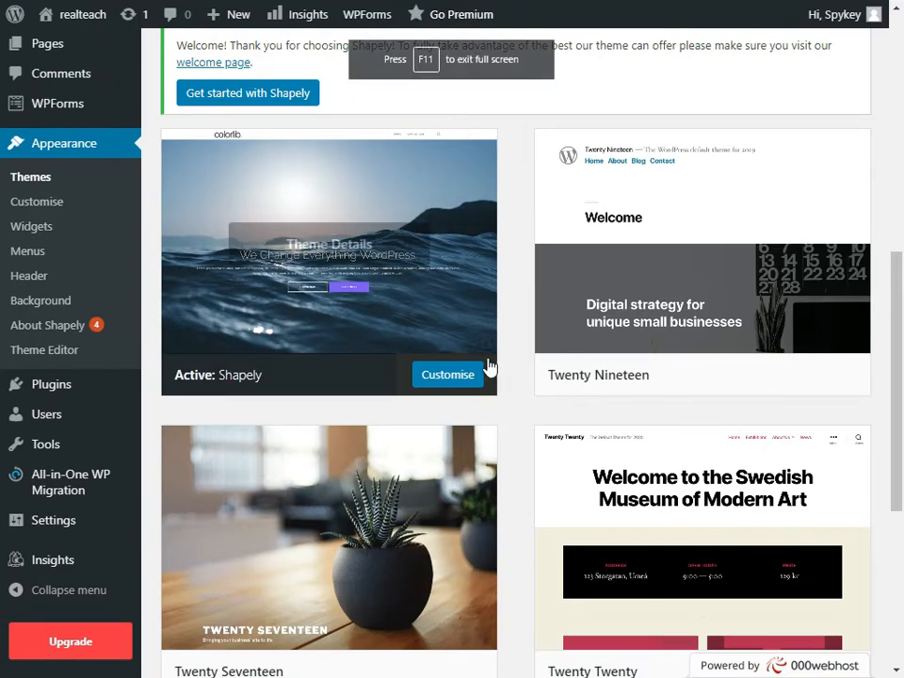
scroll(464, 432, up, 3)
scroll(436, 427, up, 4)
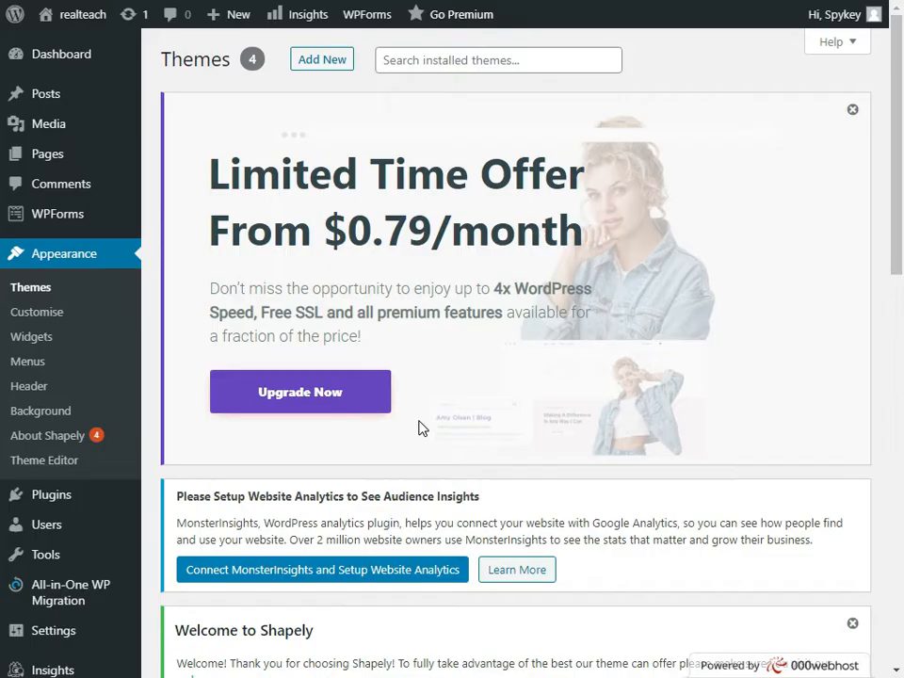
scroll(419, 428, down, 3)
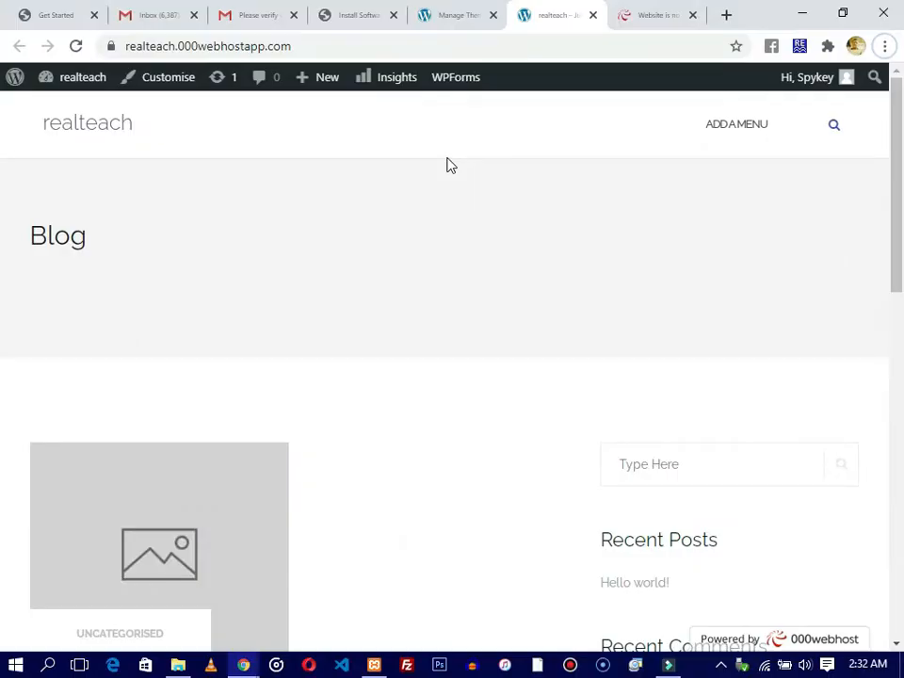
Step: Return to the Themes admin tab and open Add New to see the Featured themes listing
mouse_move(456, 77)
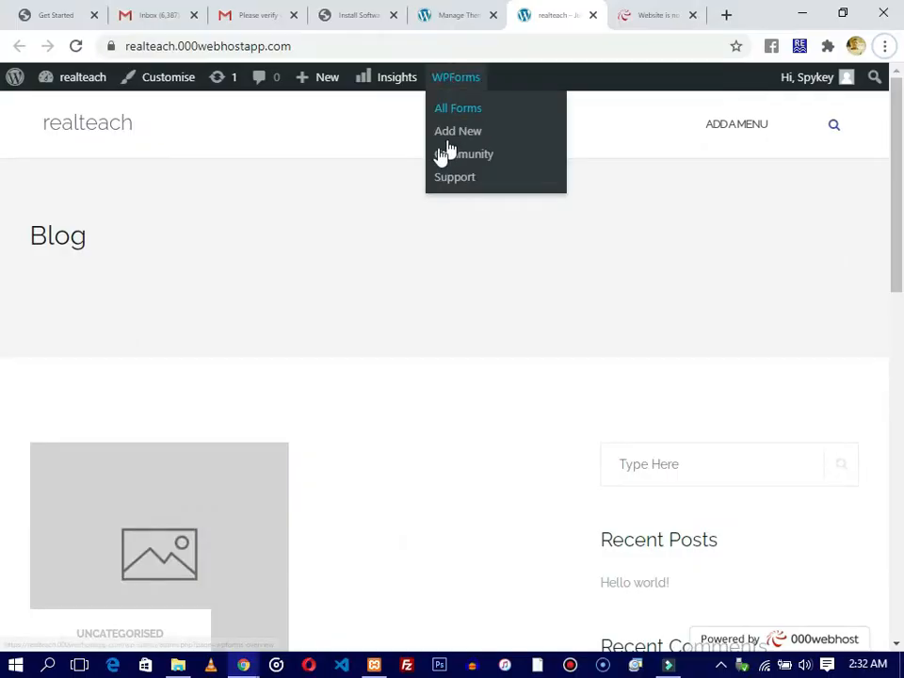
scroll(329, 250, down, 10)
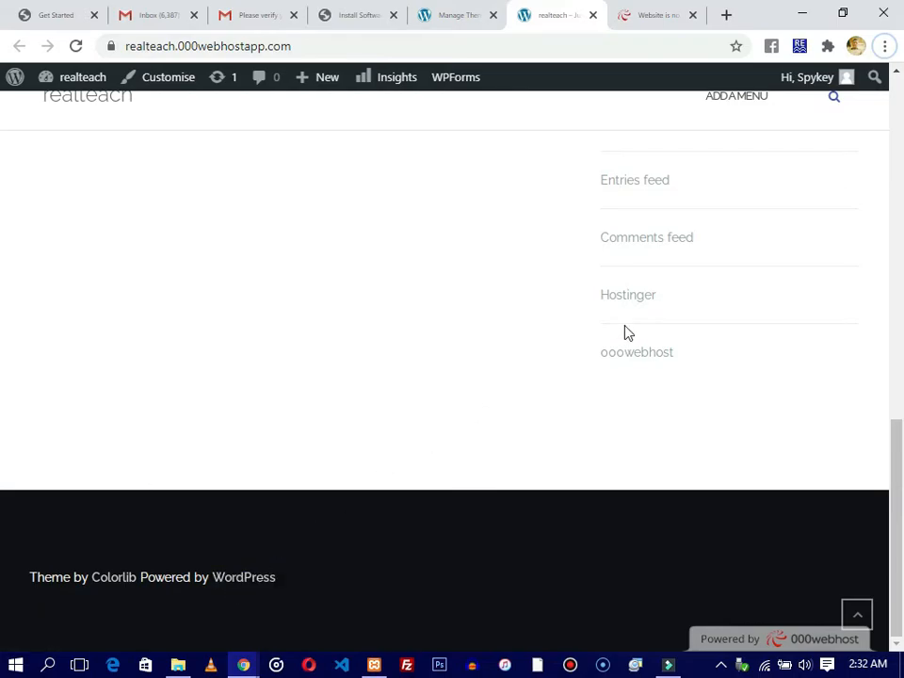
scroll(624, 330, up, 10)
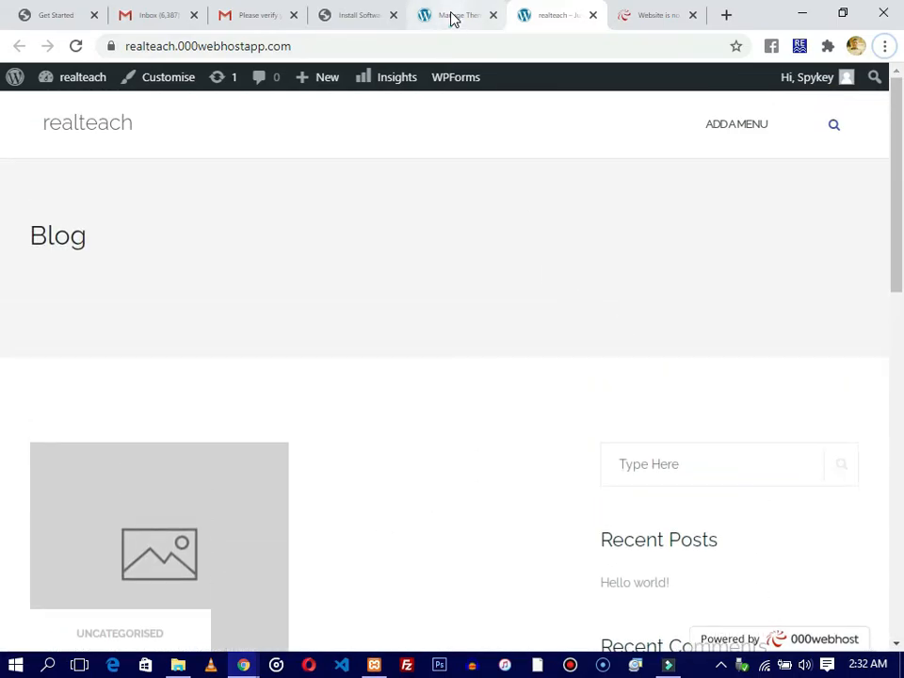
click(452, 15)
scroll(389, 252, down, 5)
scroll(393, 254, up, 3)
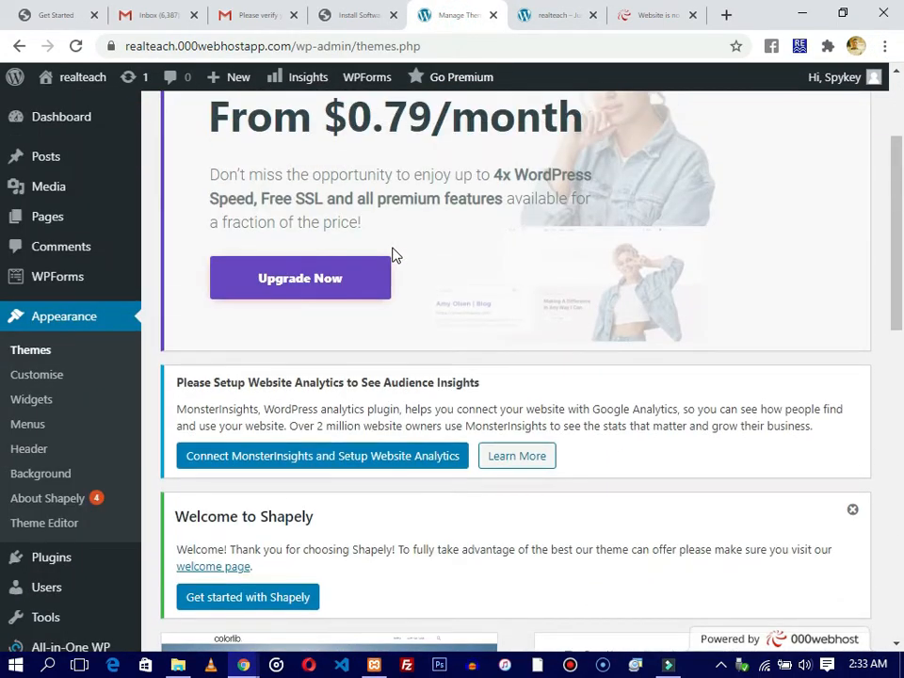
scroll(392, 256, down, 3)
scroll(392, 256, up, 5)
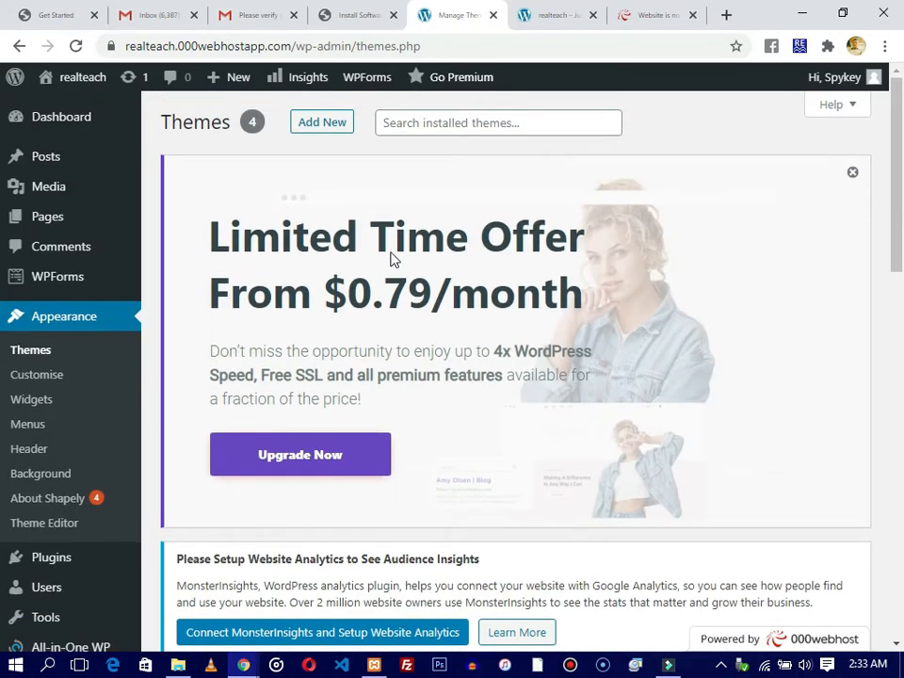
click(330, 126)
scroll(443, 240, down, 2)
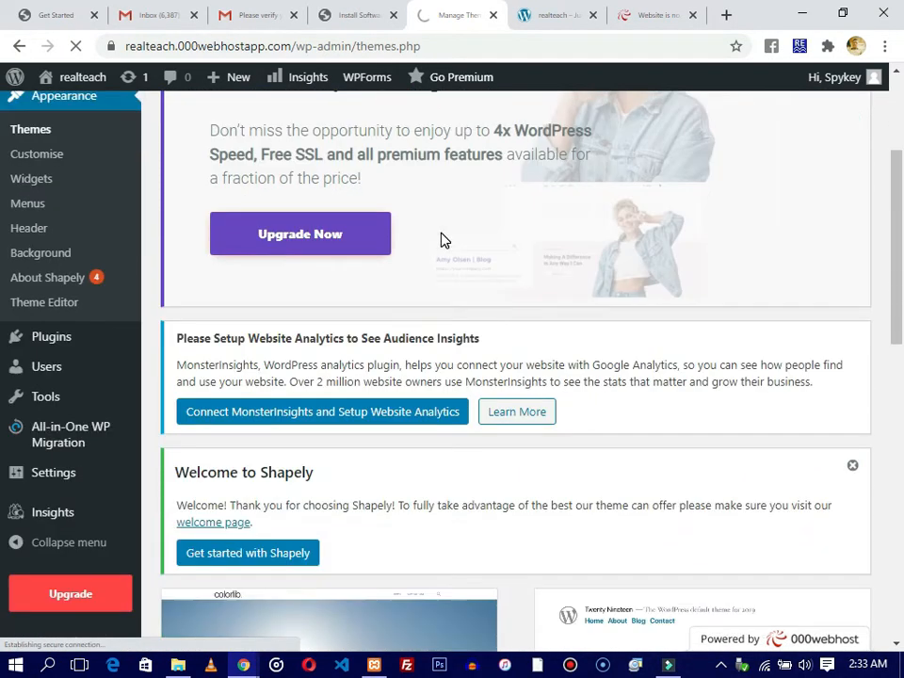
scroll(381, 279, down, 4)
scroll(382, 280, down, 2)
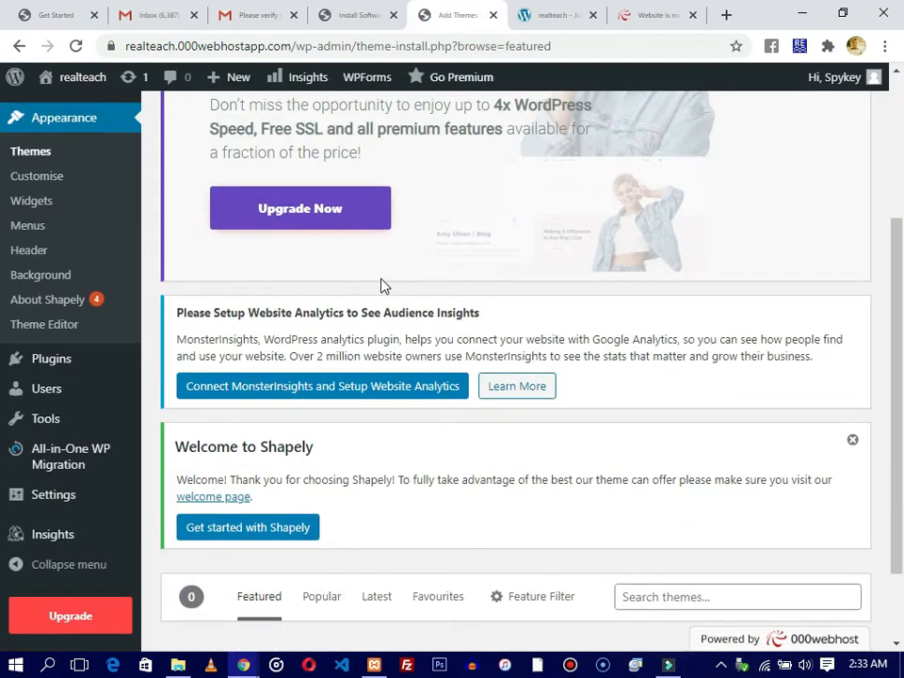
scroll(381, 285, down, 1)
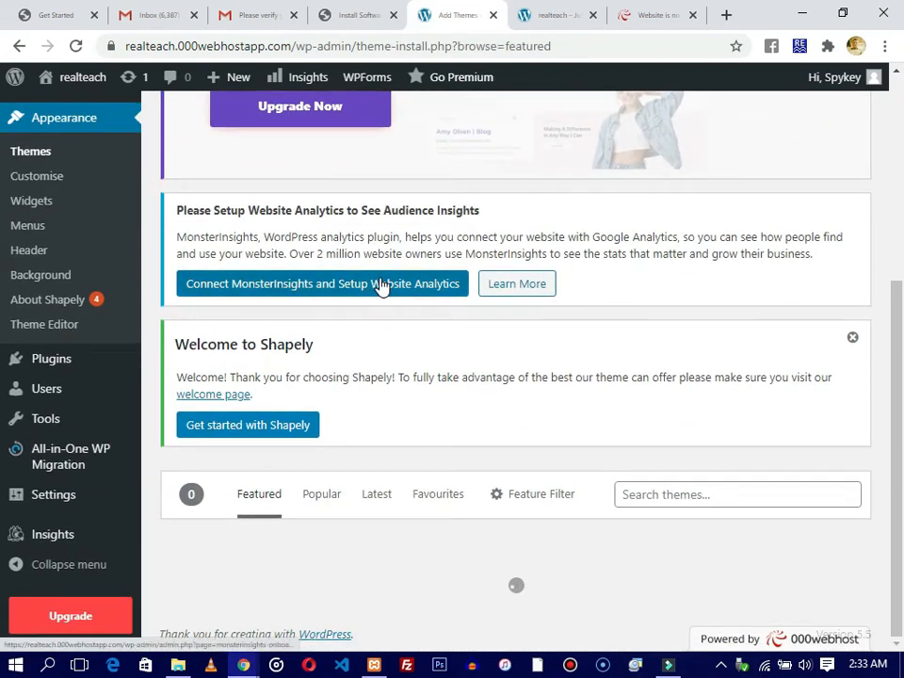